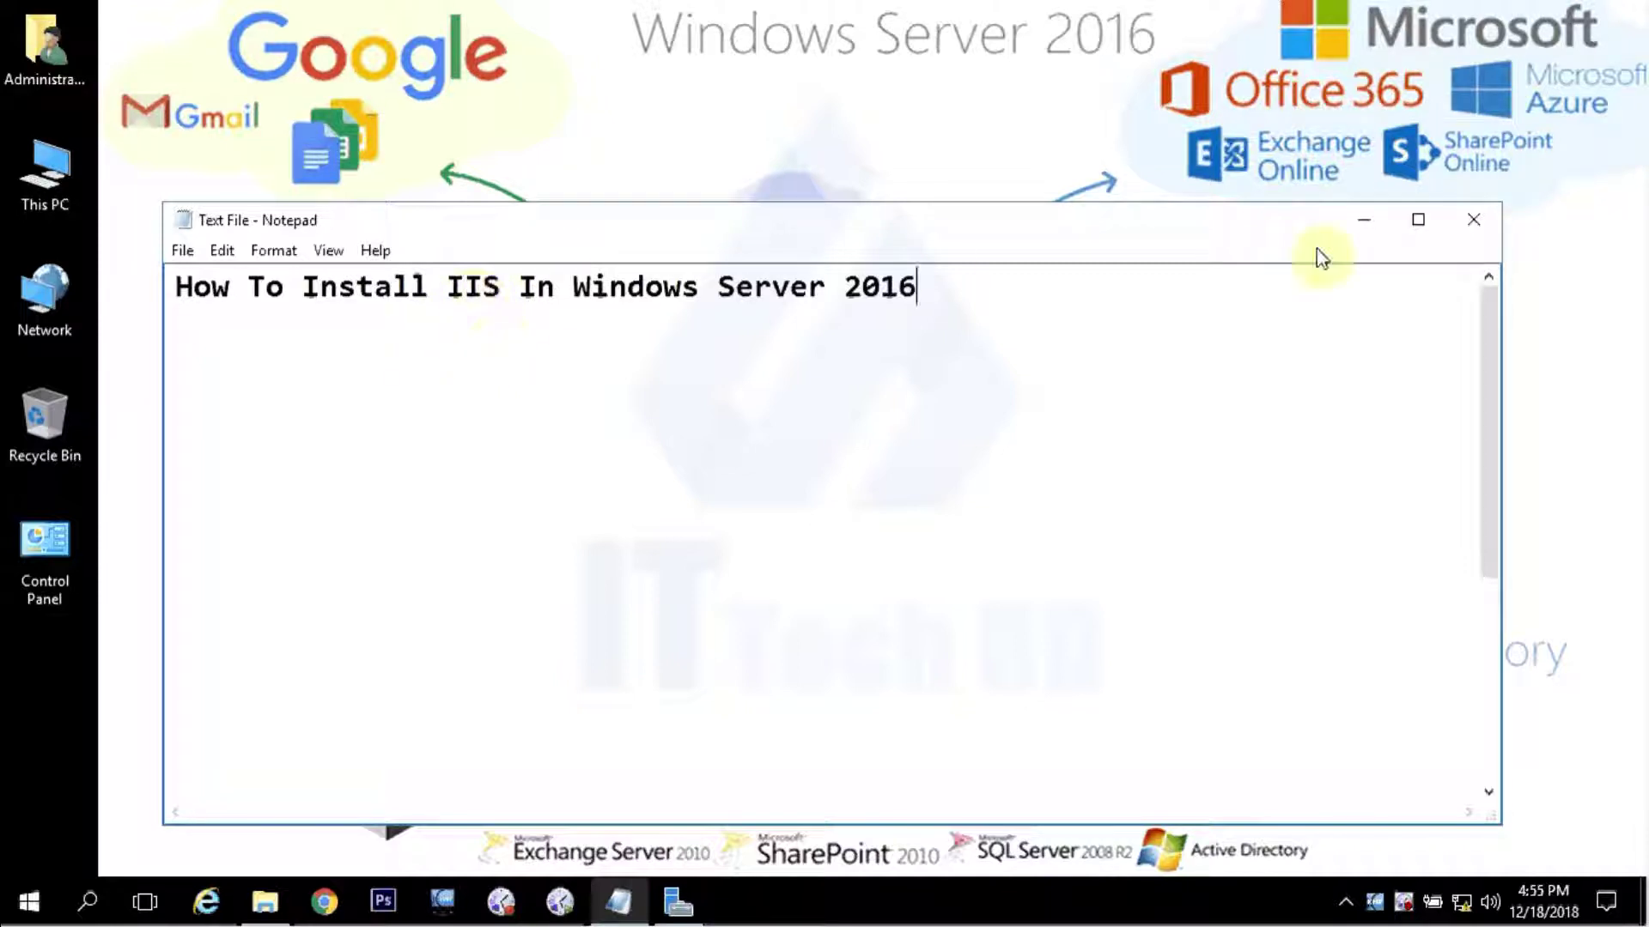
Minimize the Notepad window, switch to Server Manager and launch the Add Roles and Features wizard.
click(1364, 220)
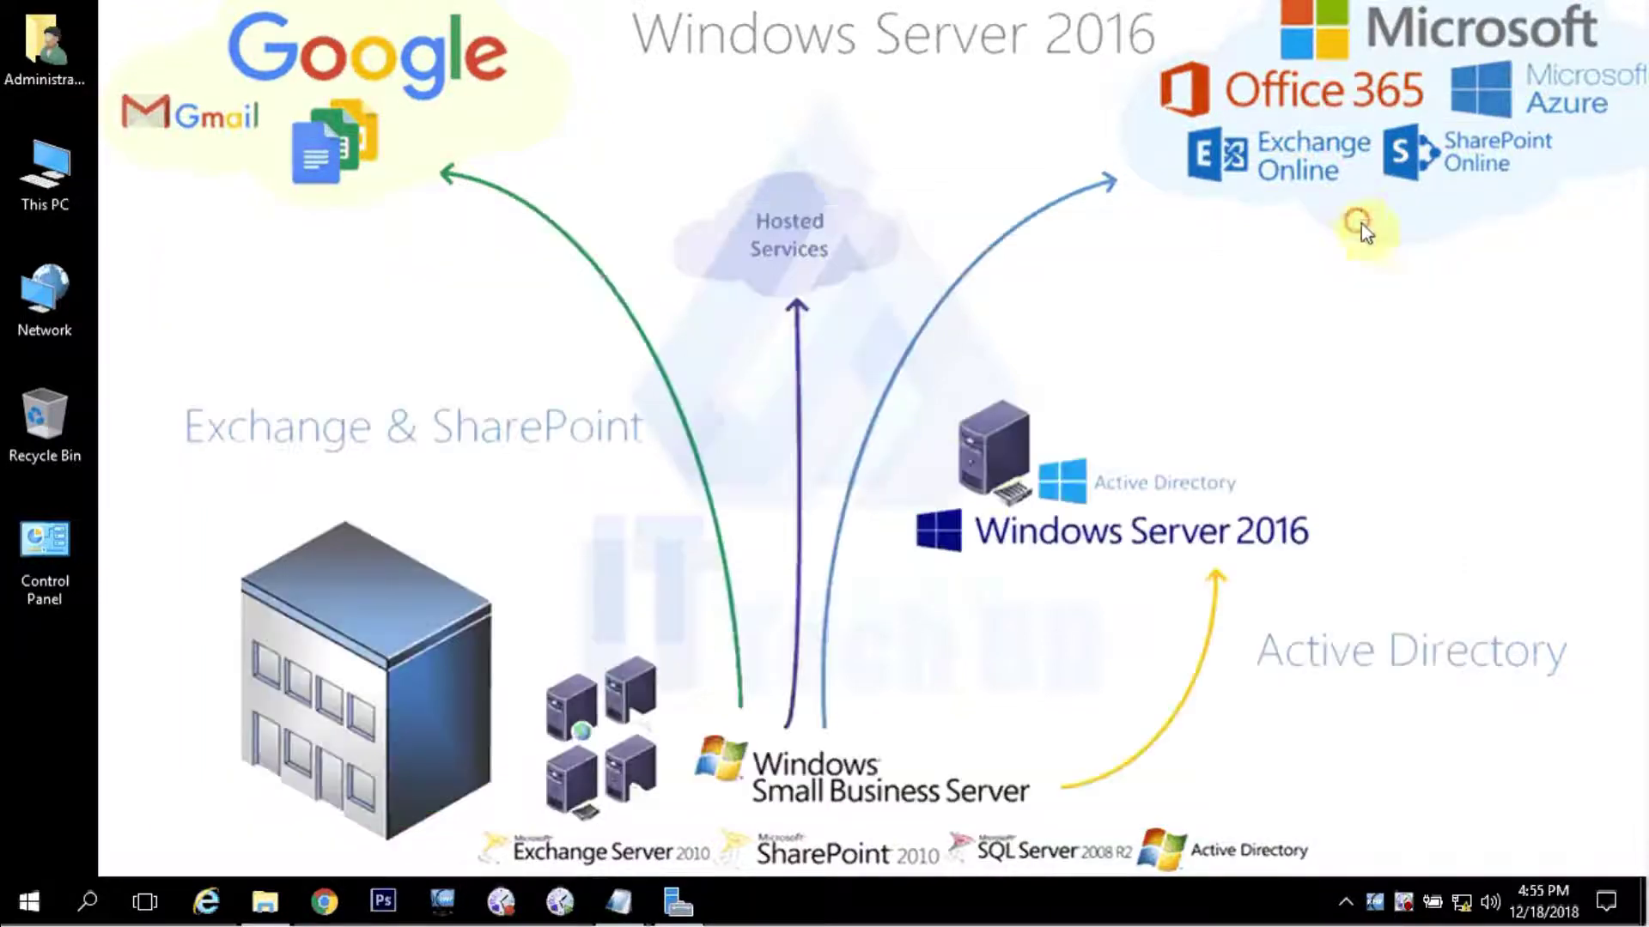
click(679, 901)
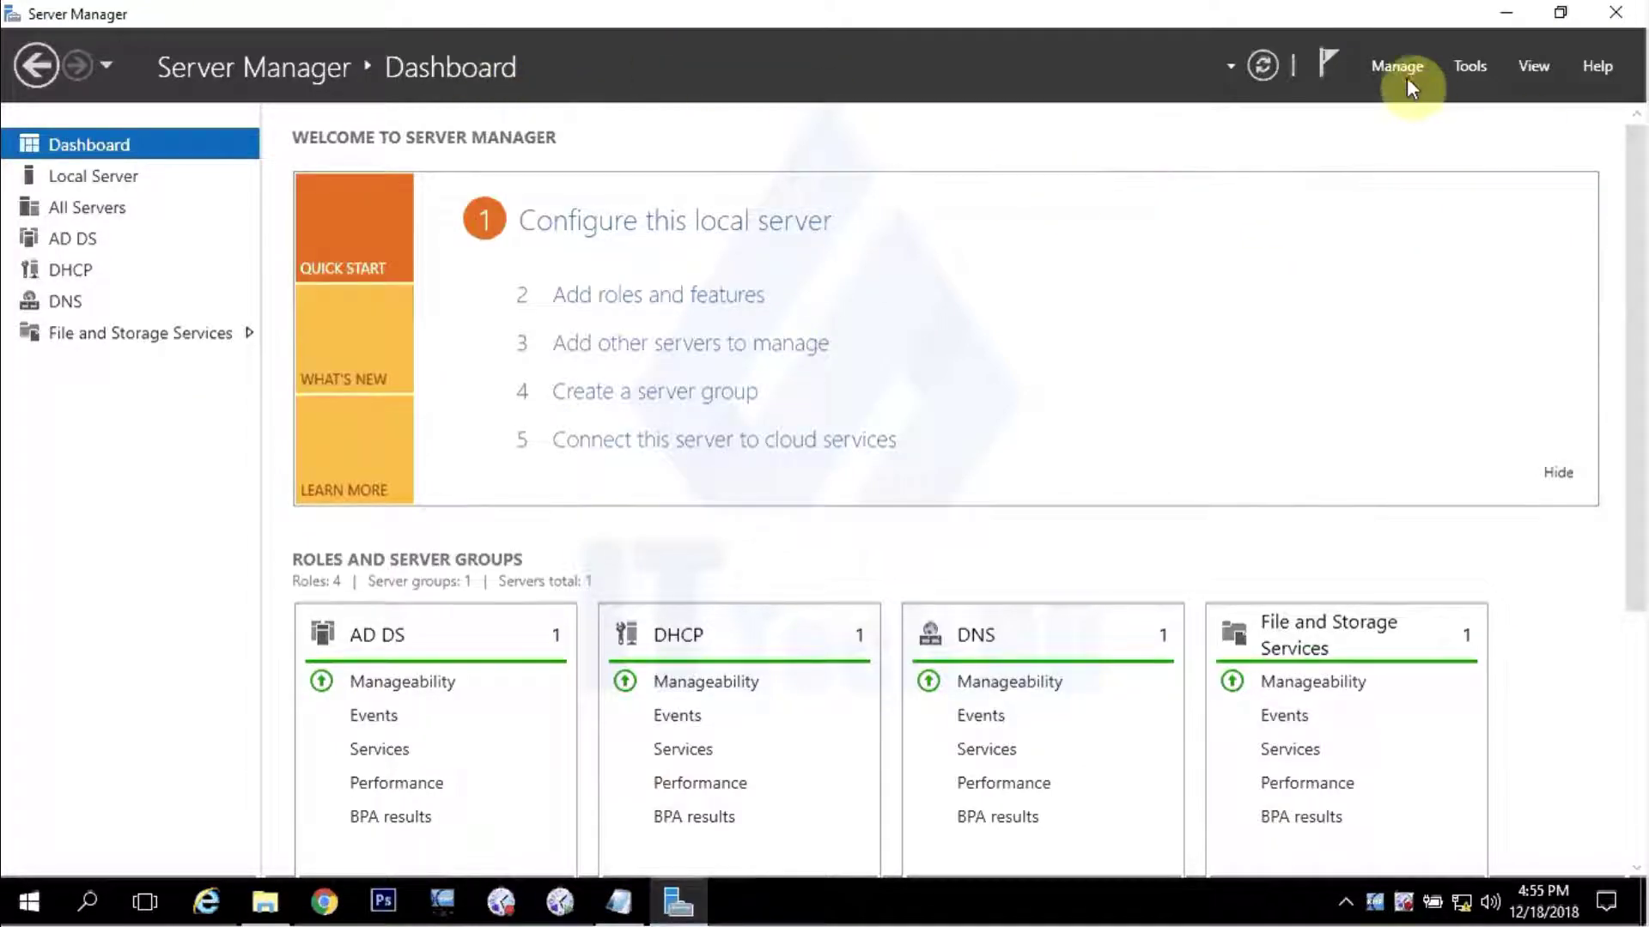
click(1386, 65)
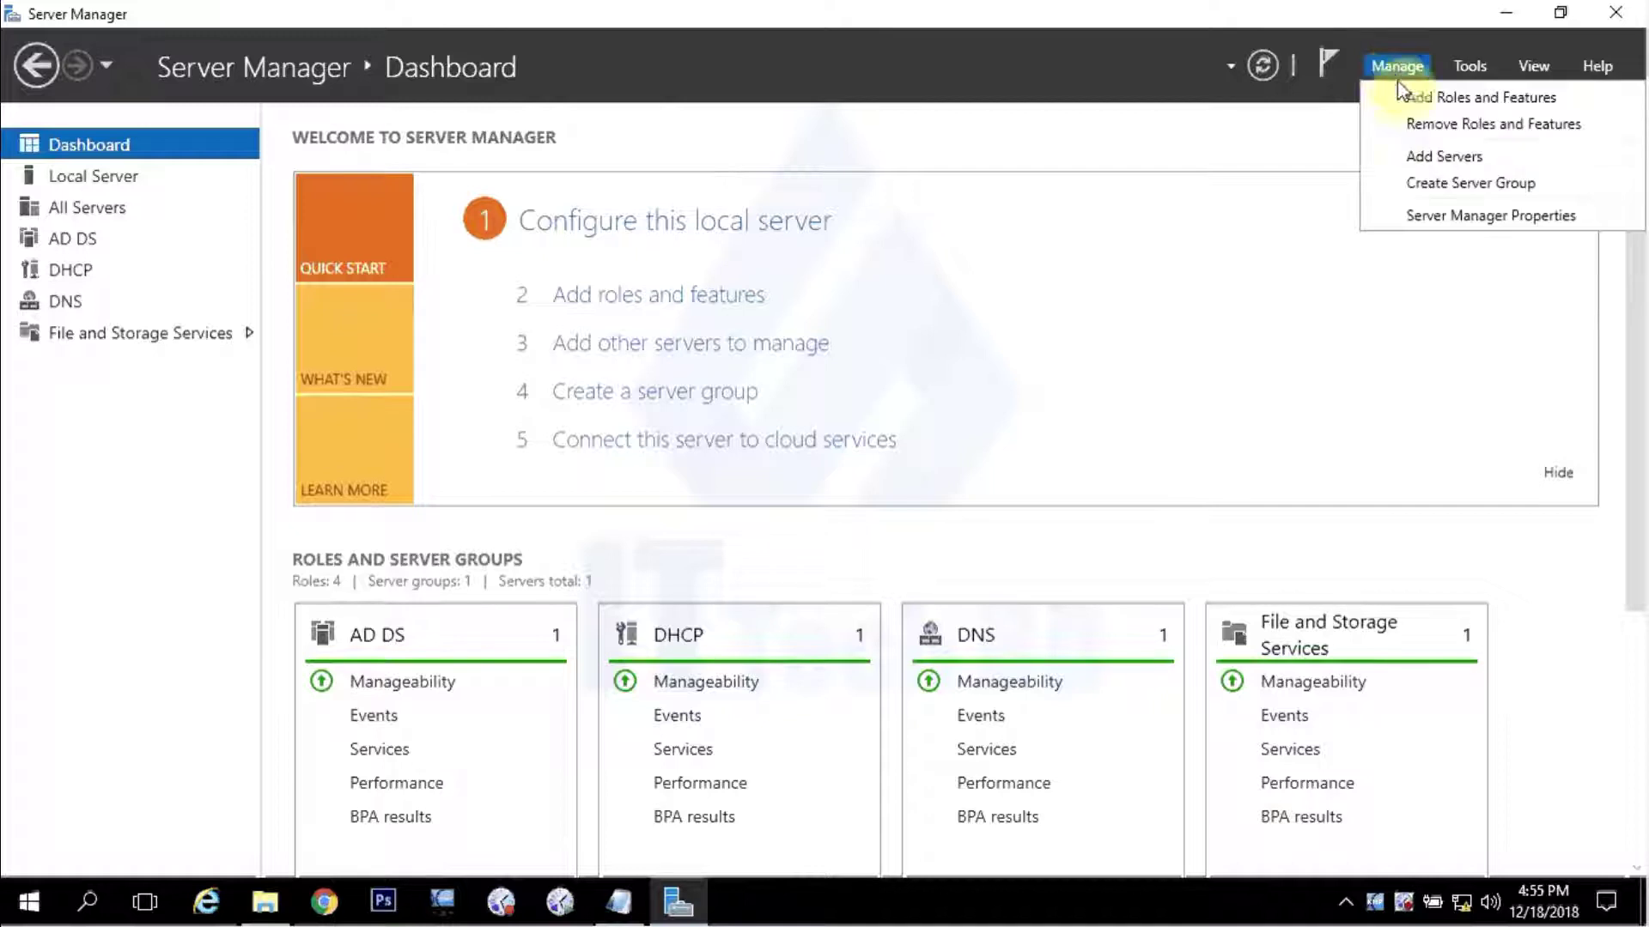
click(1509, 99)
Accept the default installation type and keep MainServer.ittechbd.com from the server pool as the destination server.
drag(656, 214, 658, 151)
click(837, 773)
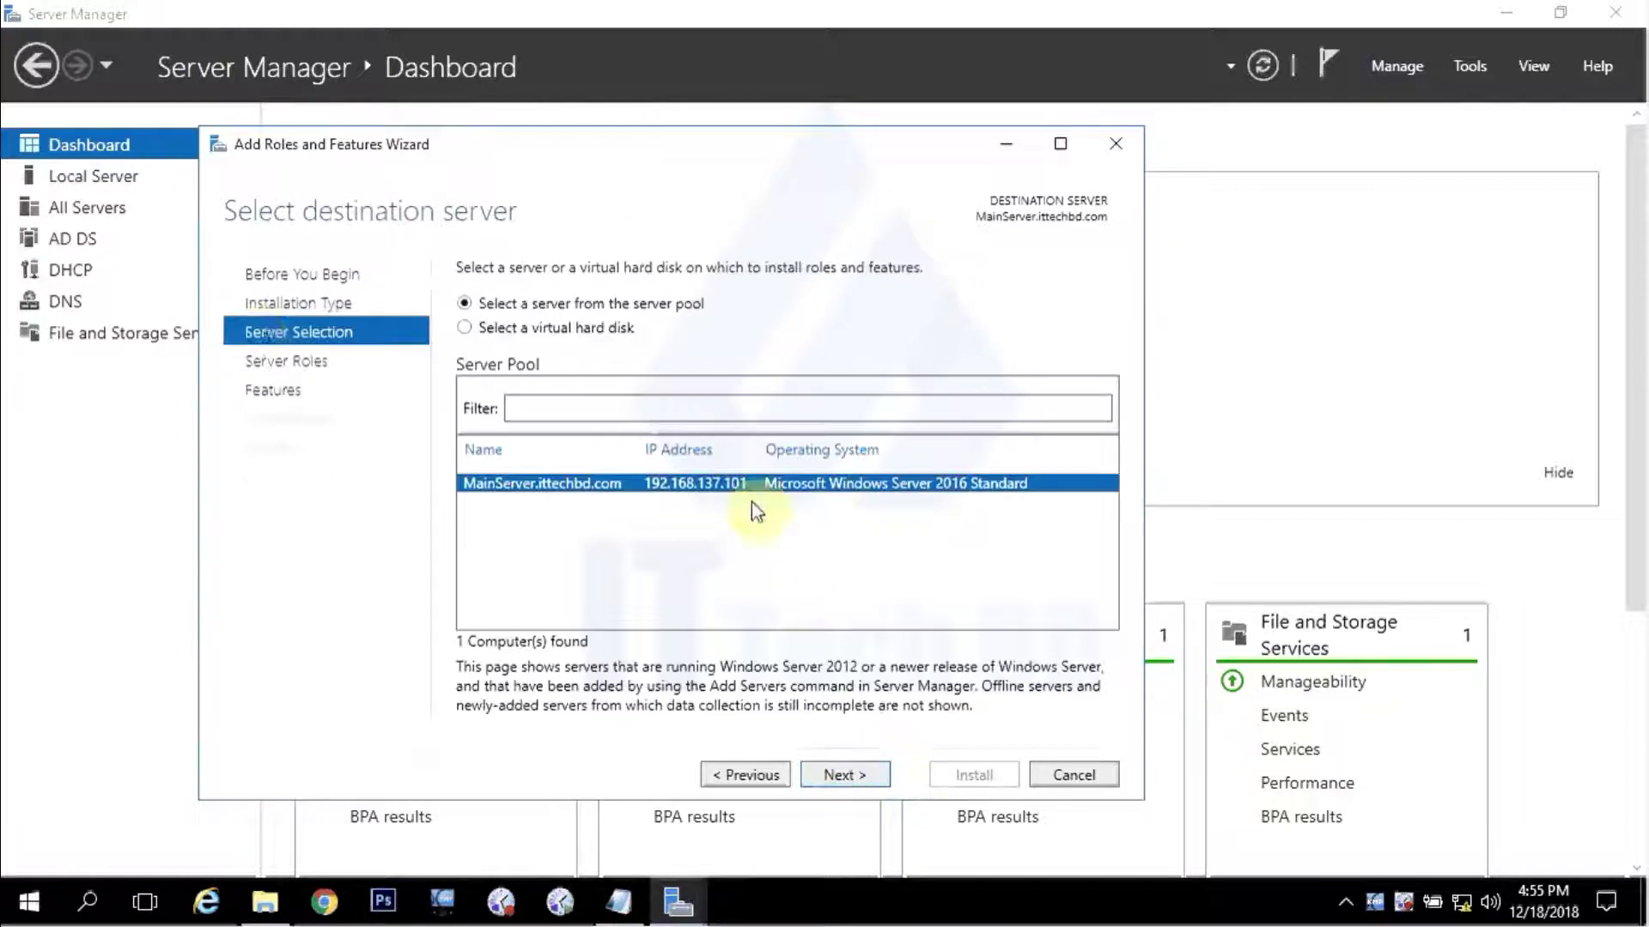
click(839, 776)
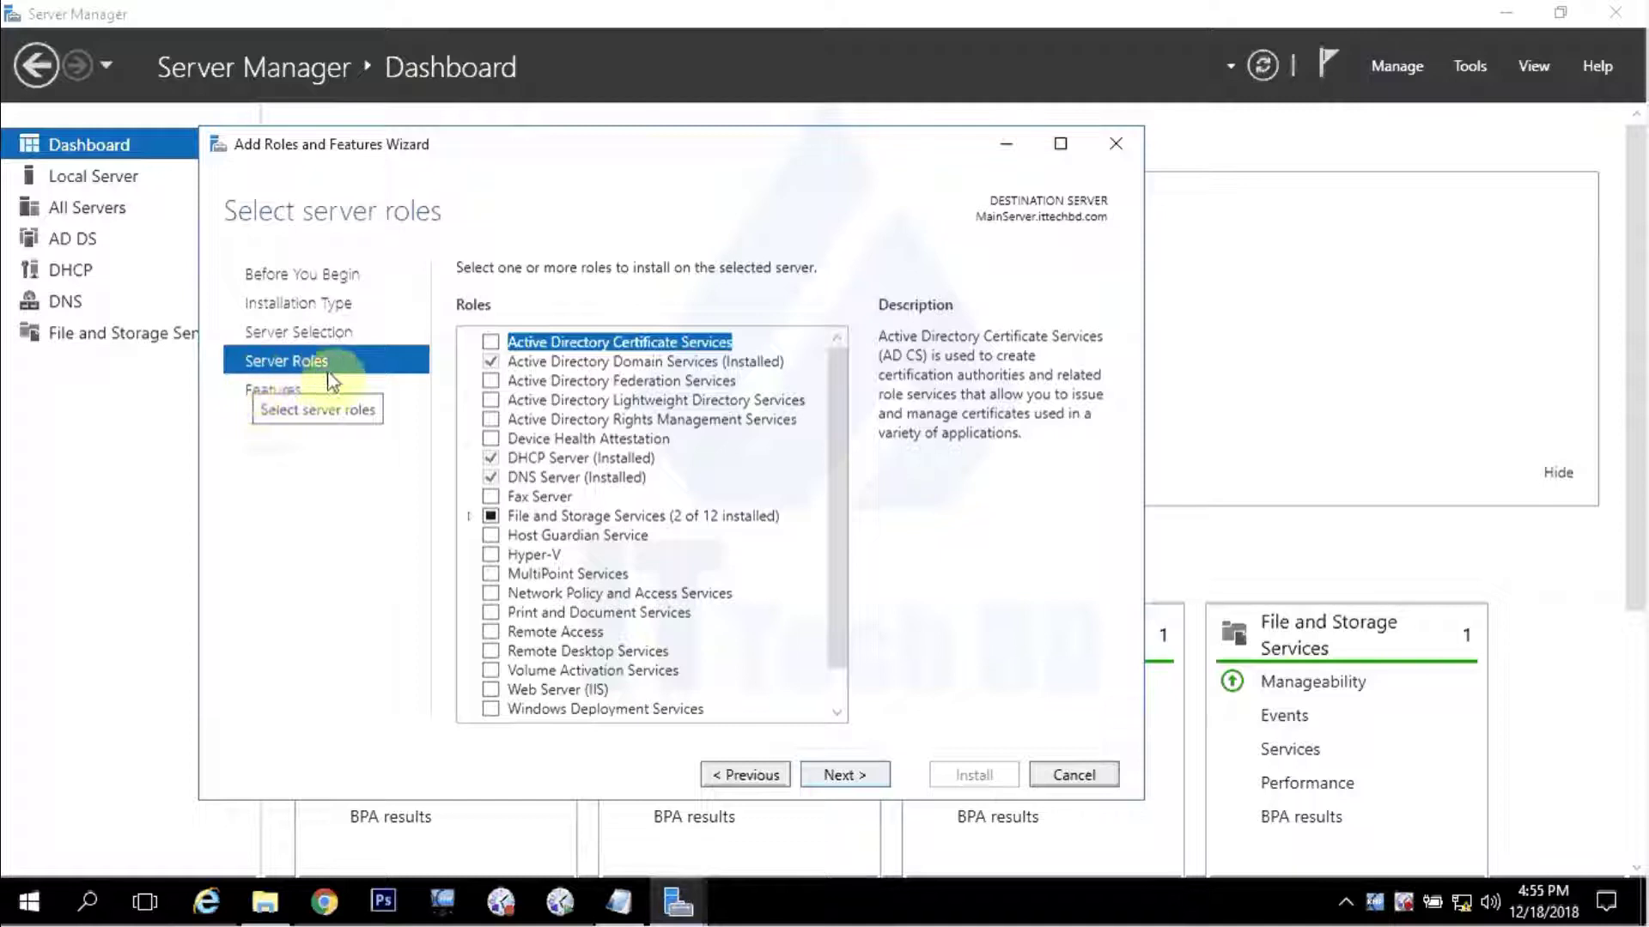
Select the Web Server (IIS) role with its required management tools and continue to the feature selection.
scroll(691, 468, down, 1)
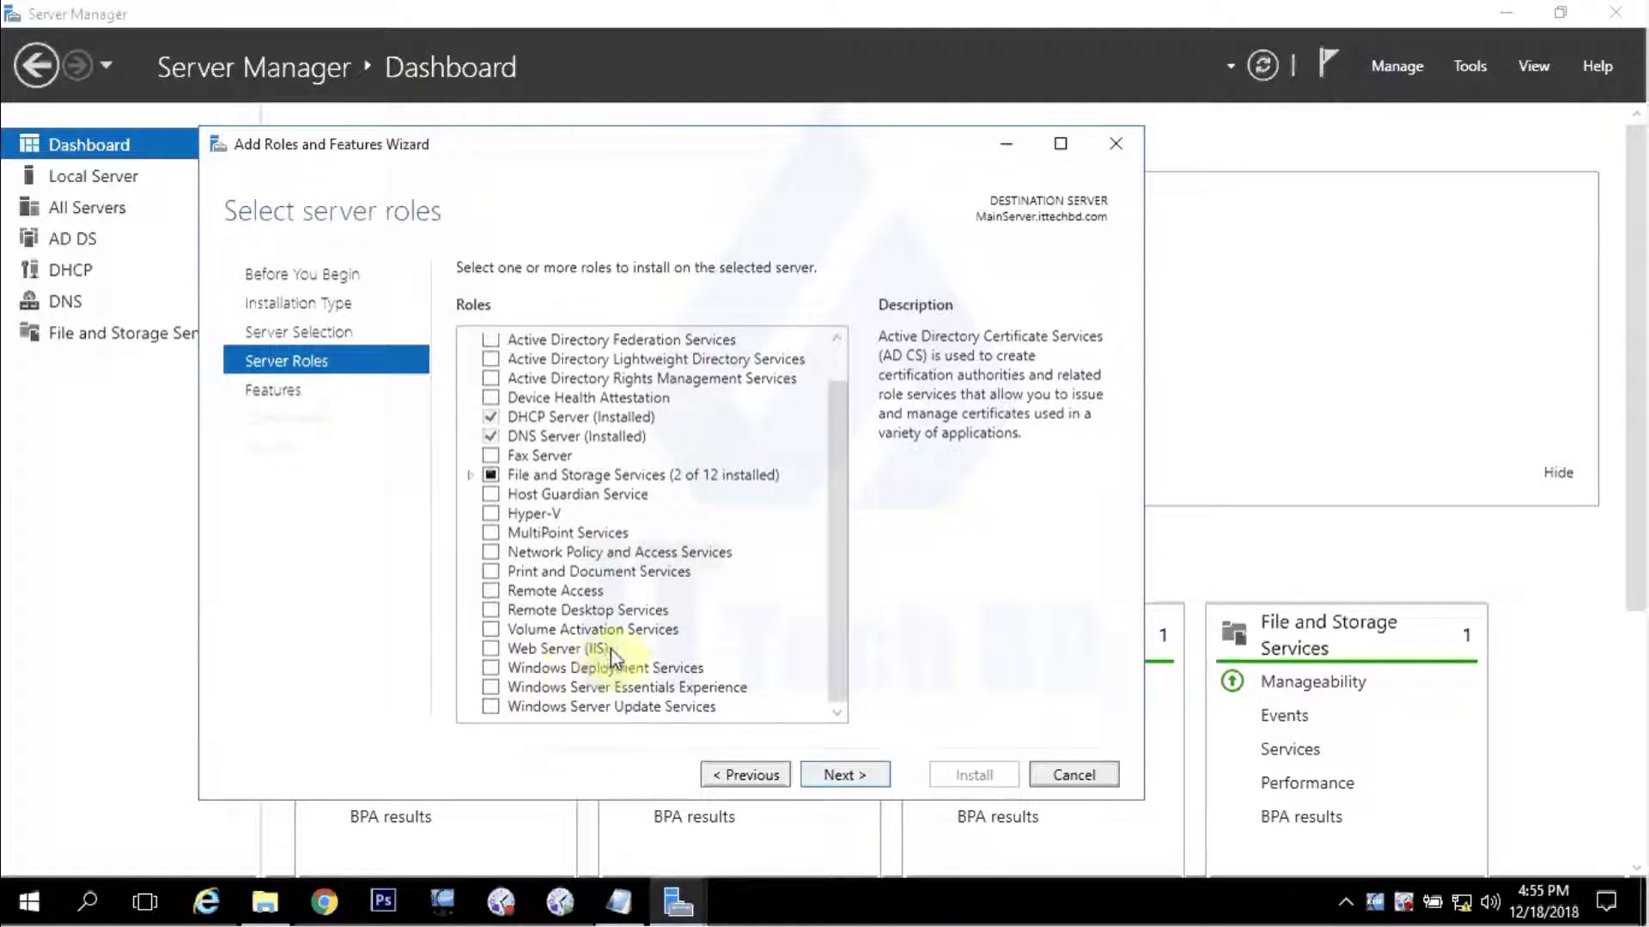
click(493, 649)
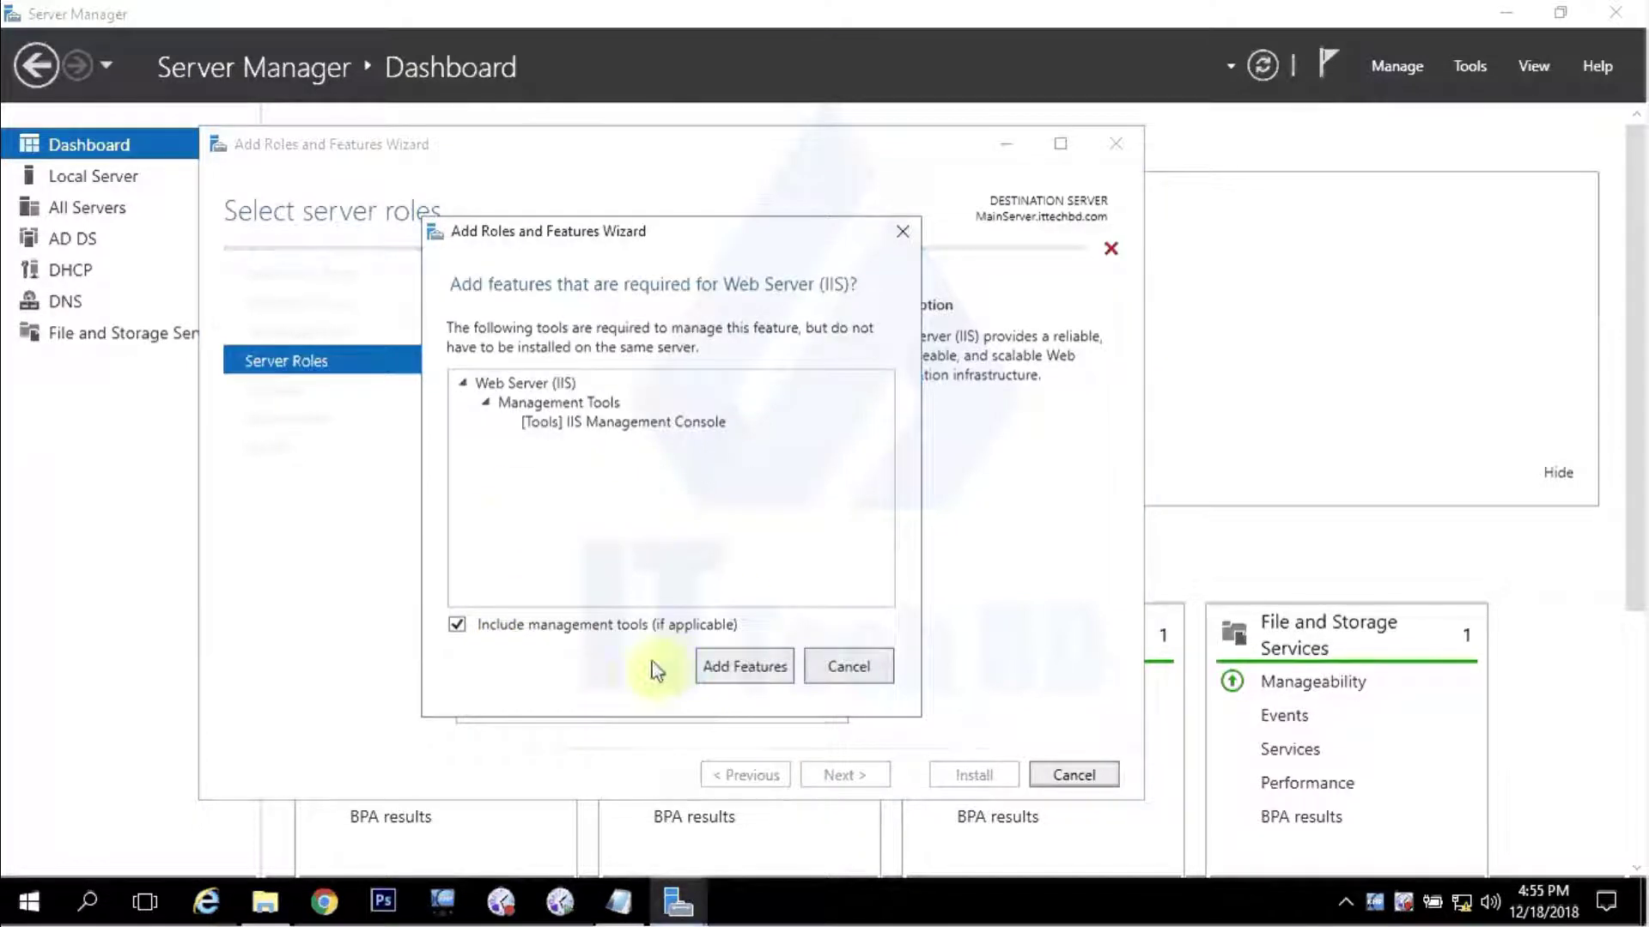
click(731, 668)
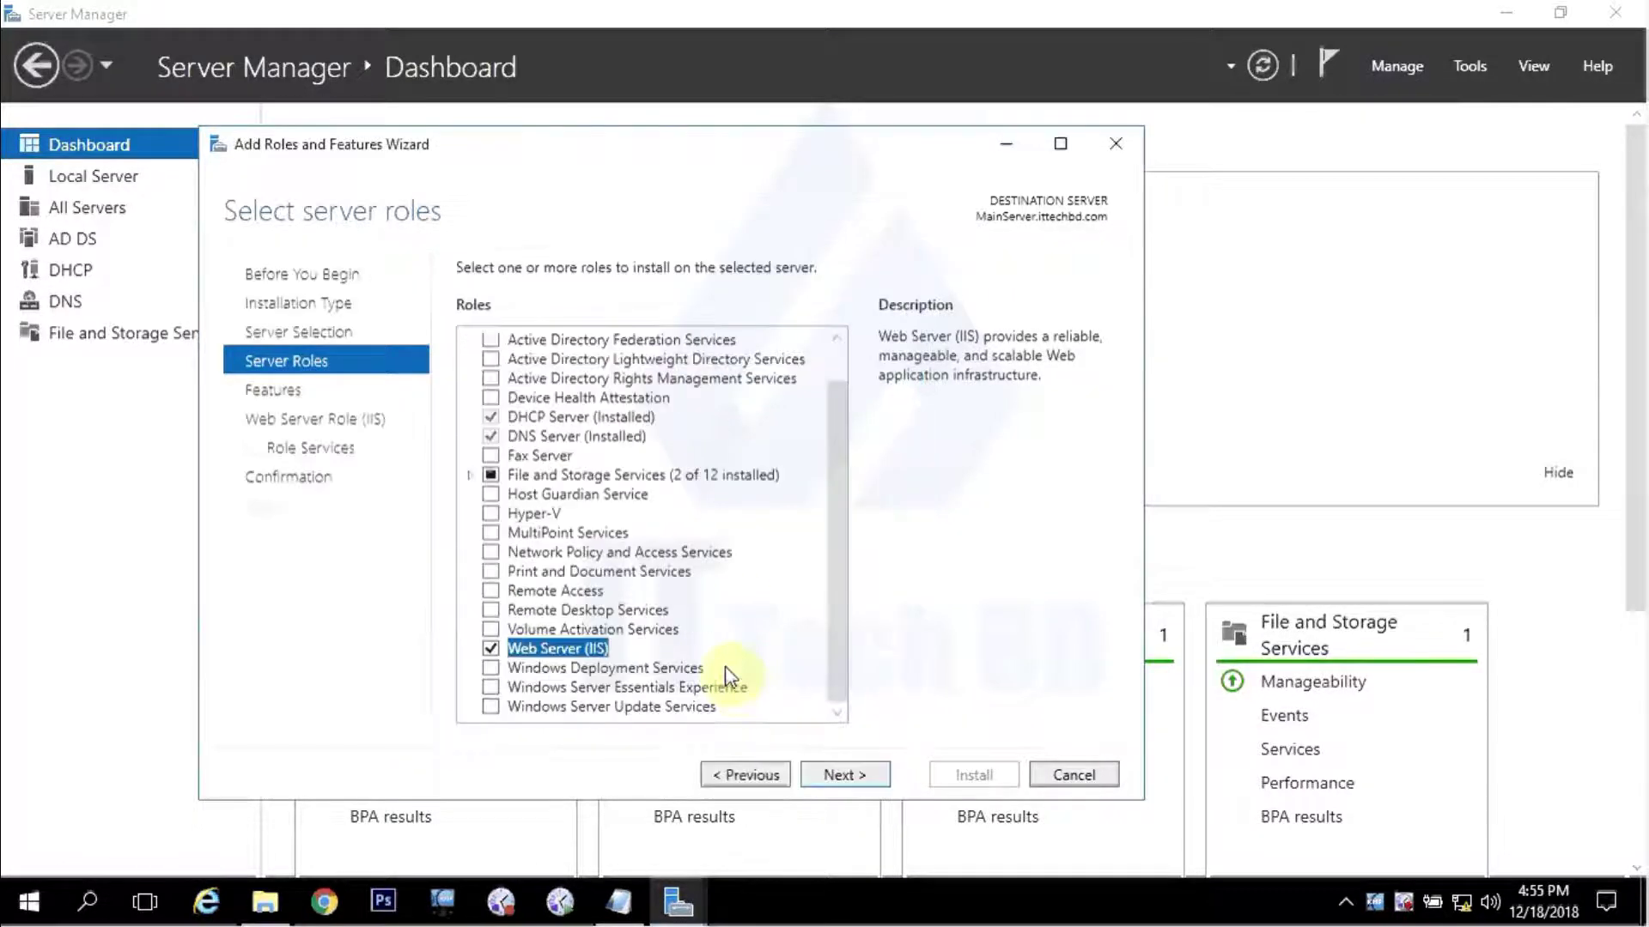
click(847, 777)
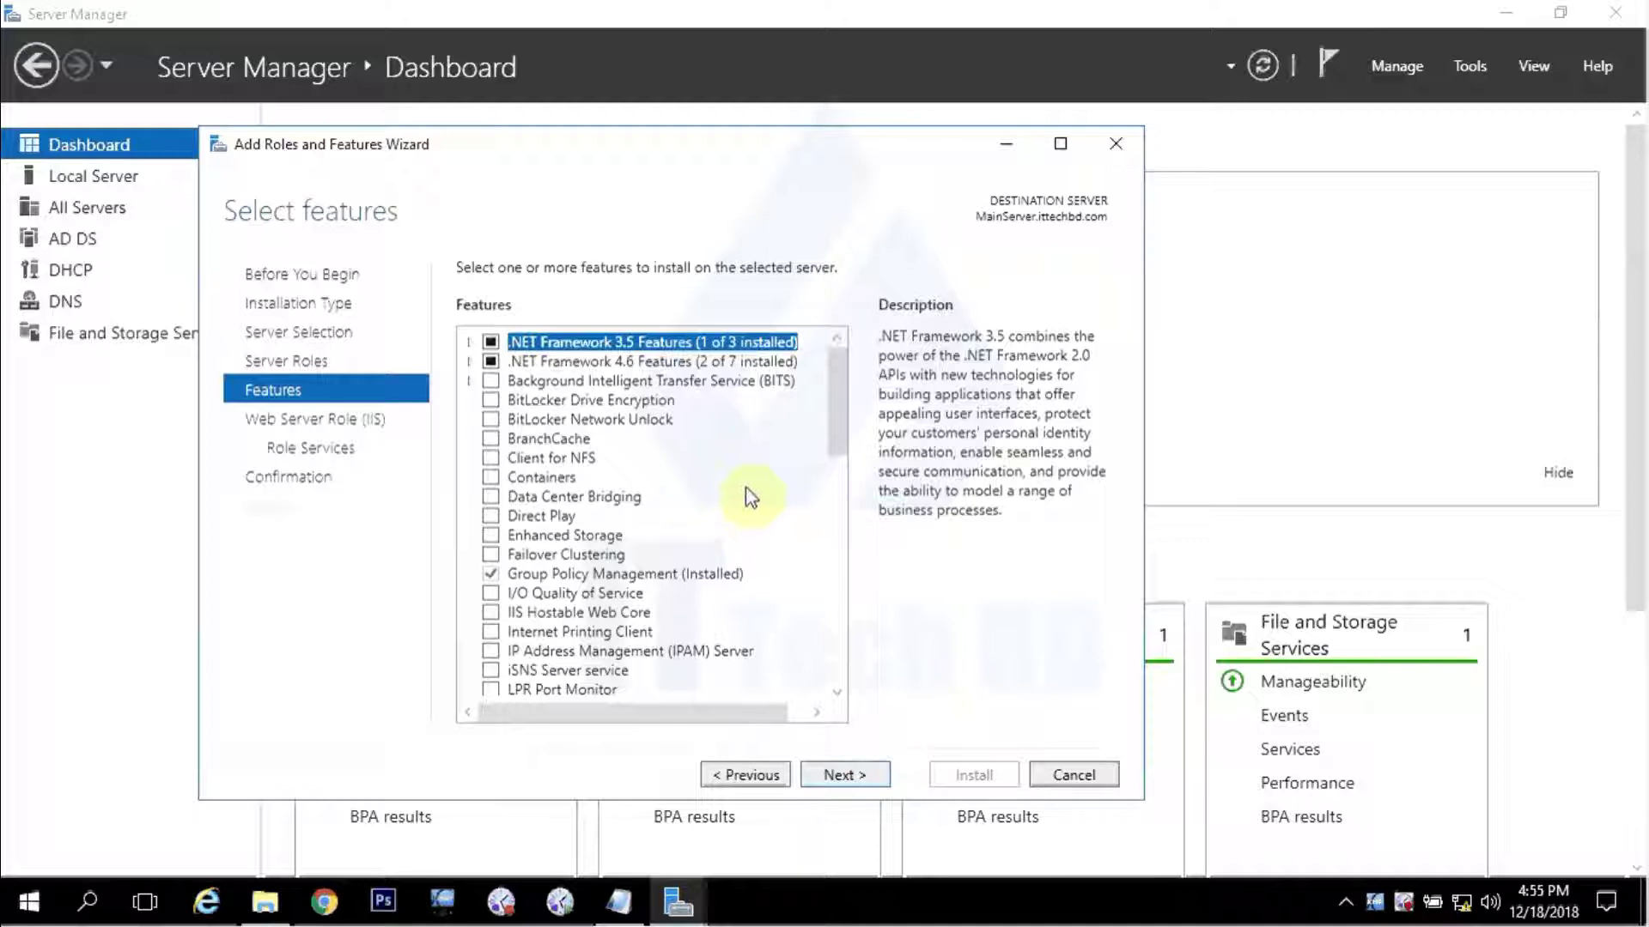
Add ASP.NET 4.6 under .NET Framework 4.6 Features and continue to the role services for Web Server (IIS).
scroll(750, 495, down, 4)
scroll(748, 488, up, 4)
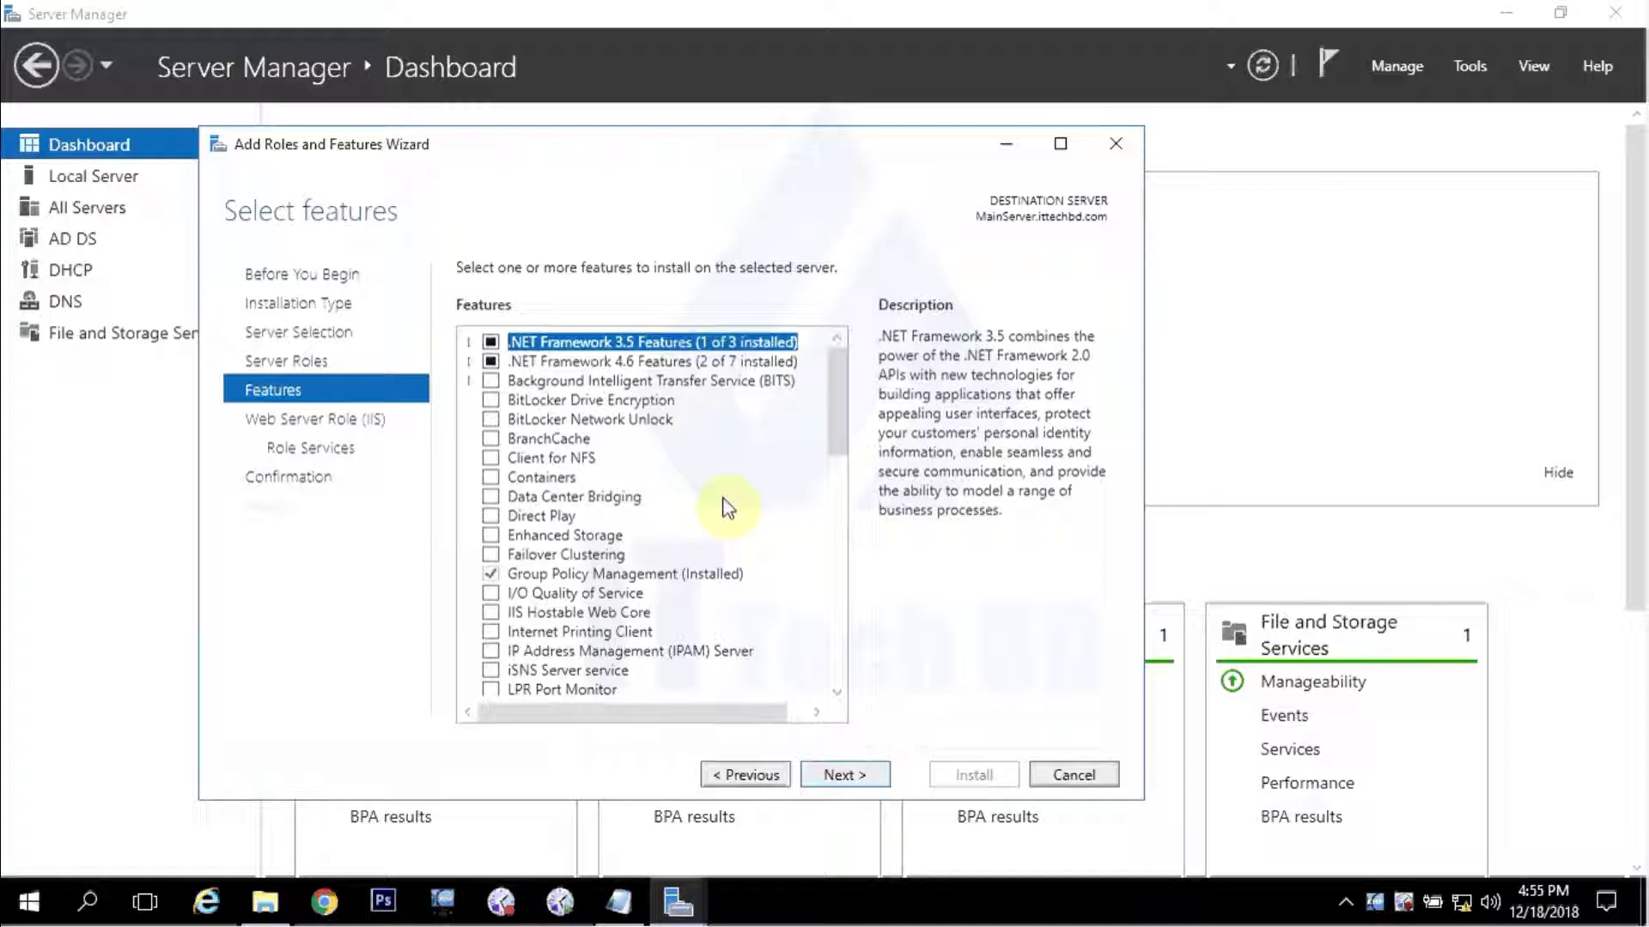
key(Down)
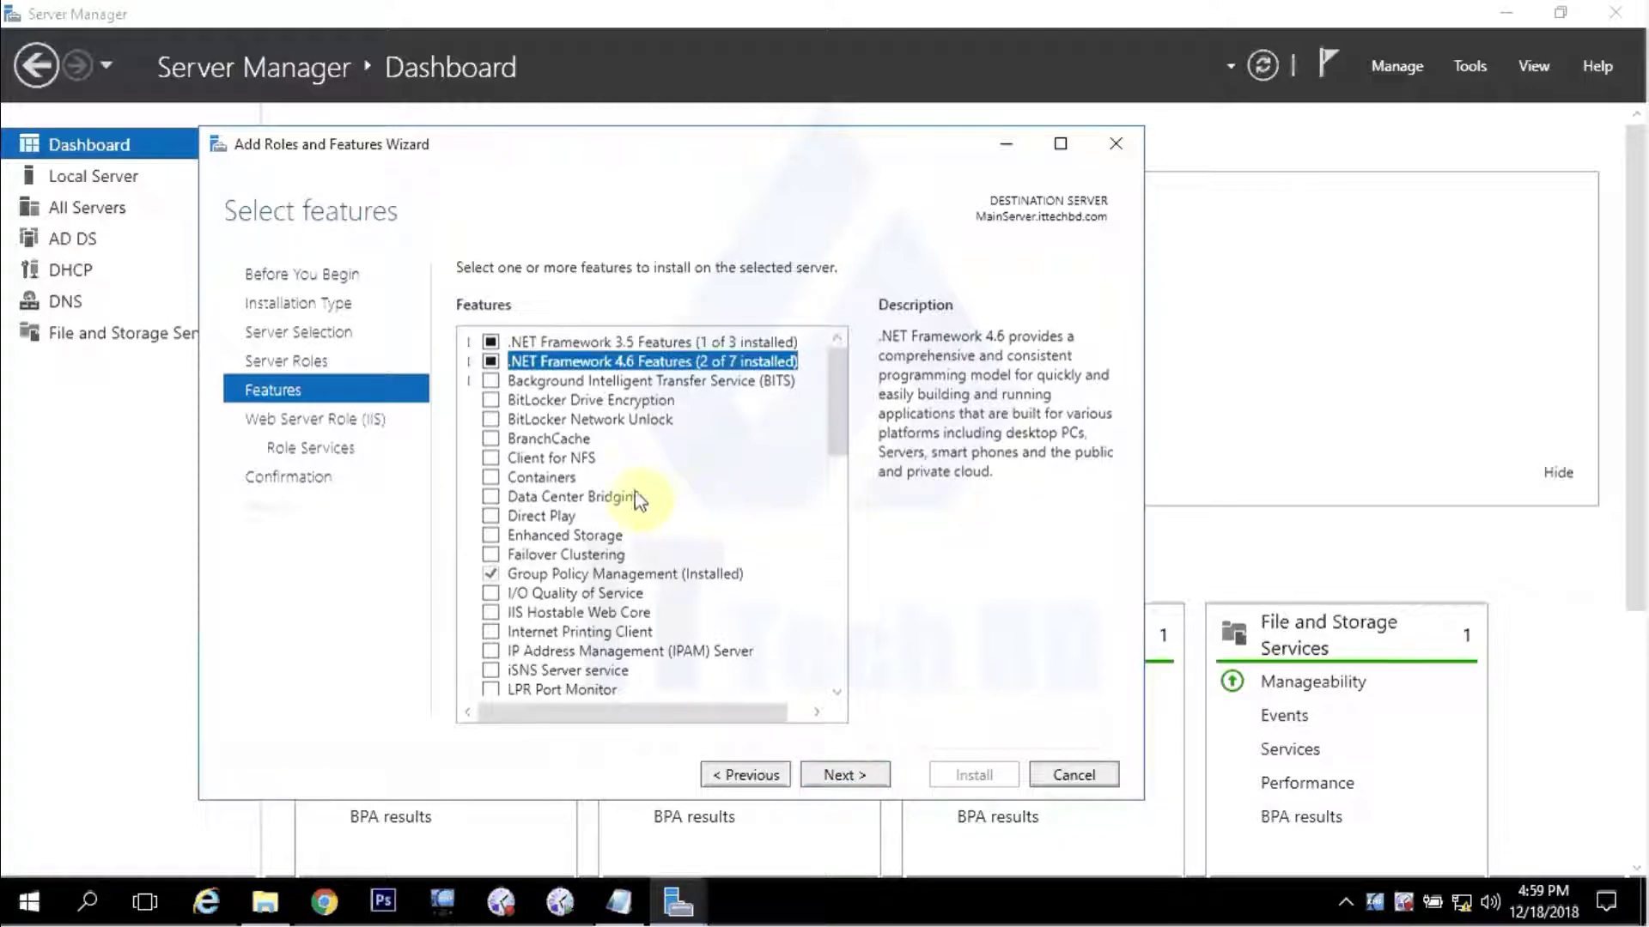
scroll(634, 512, down, 1)
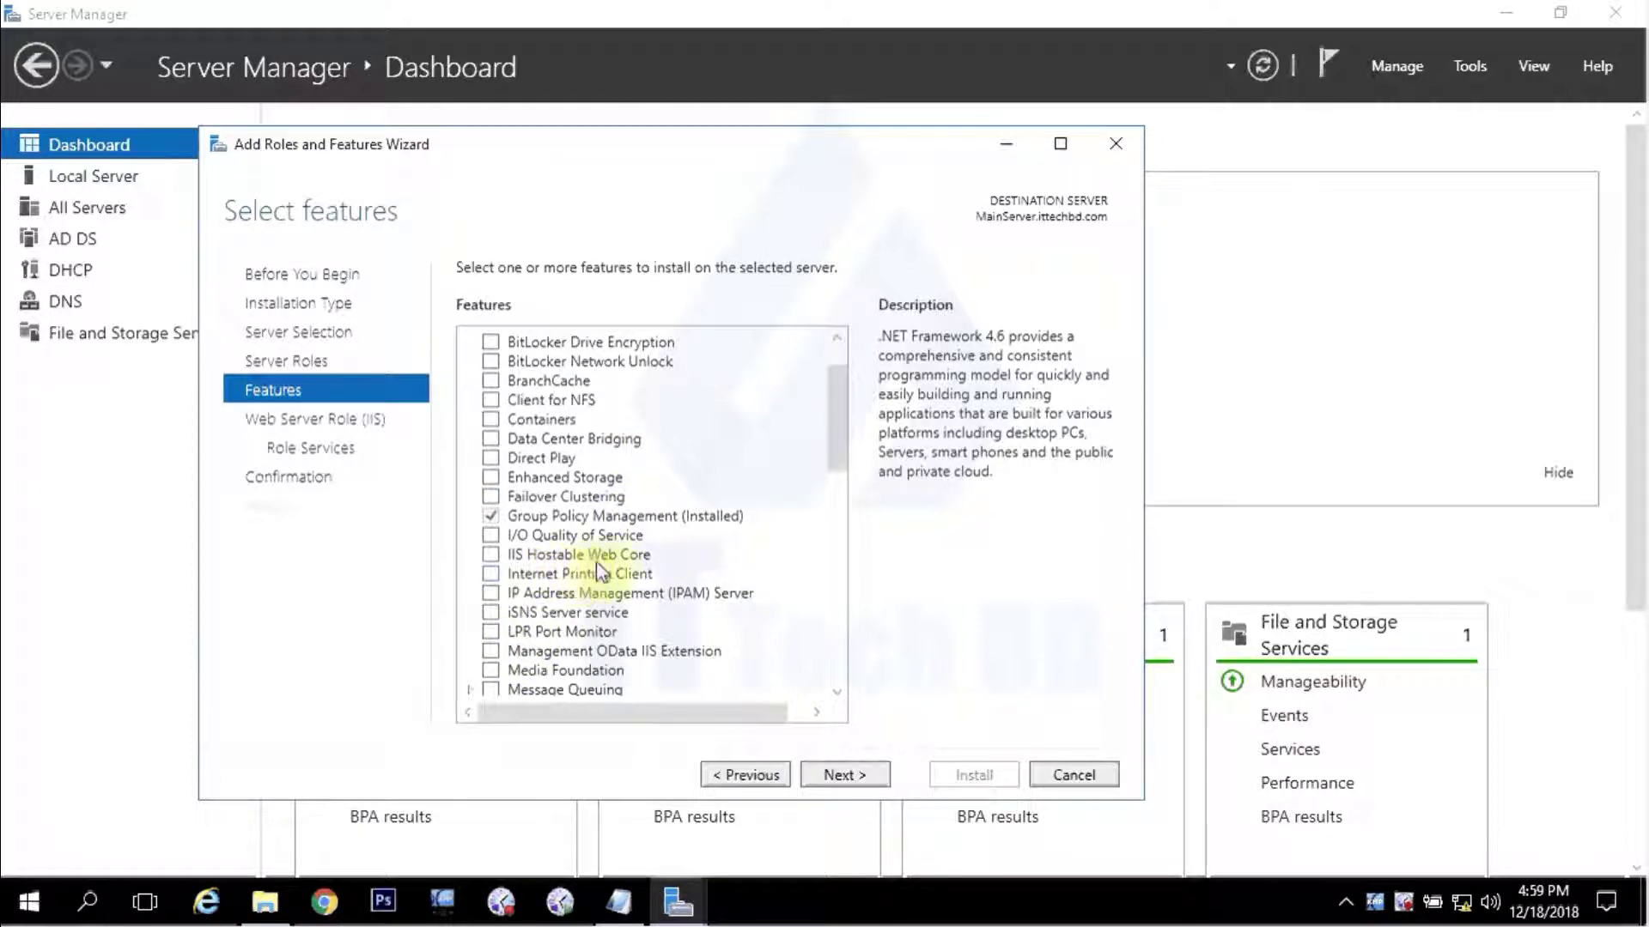
scroll(657, 562, down, 1)
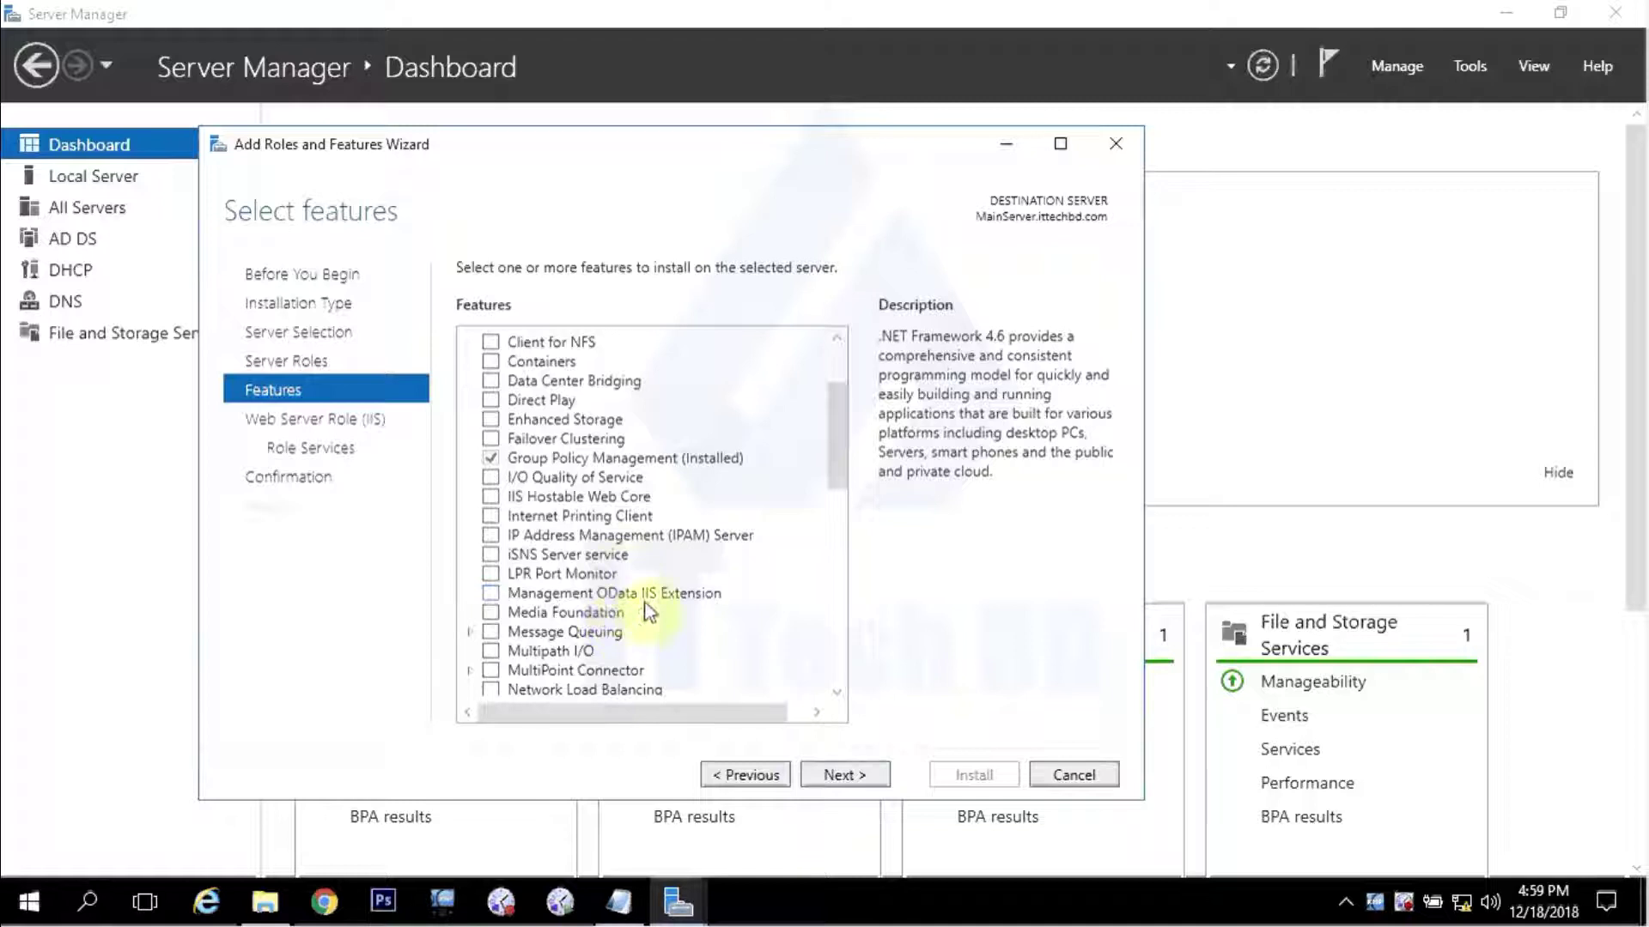
scroll(661, 545, up, 2)
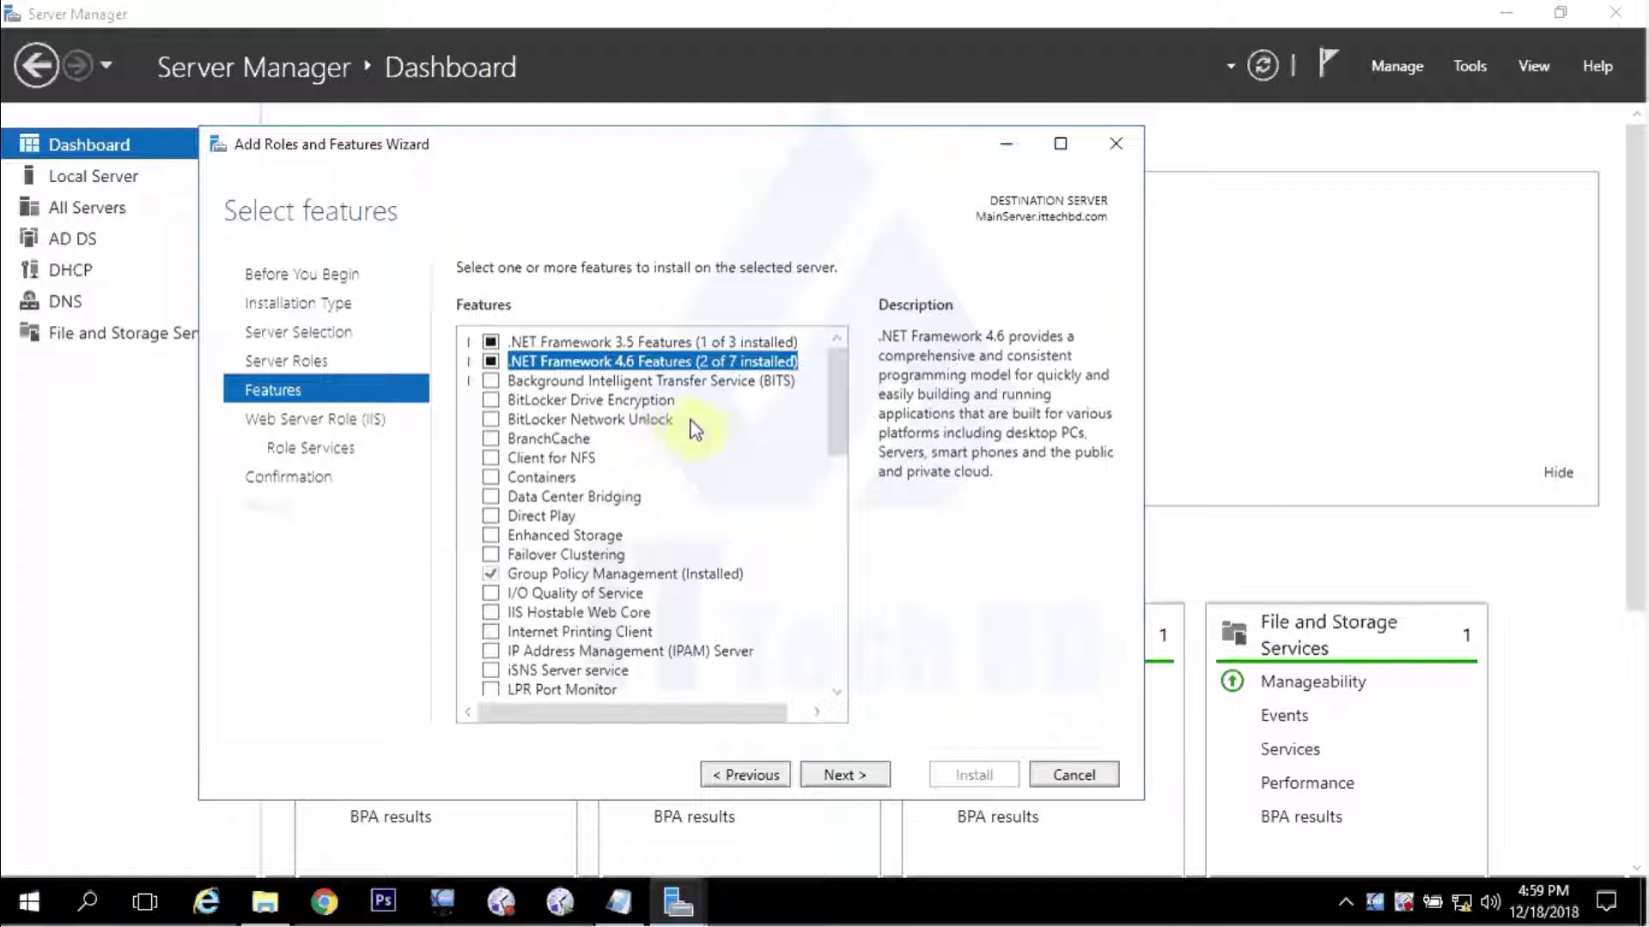
click(469, 361)
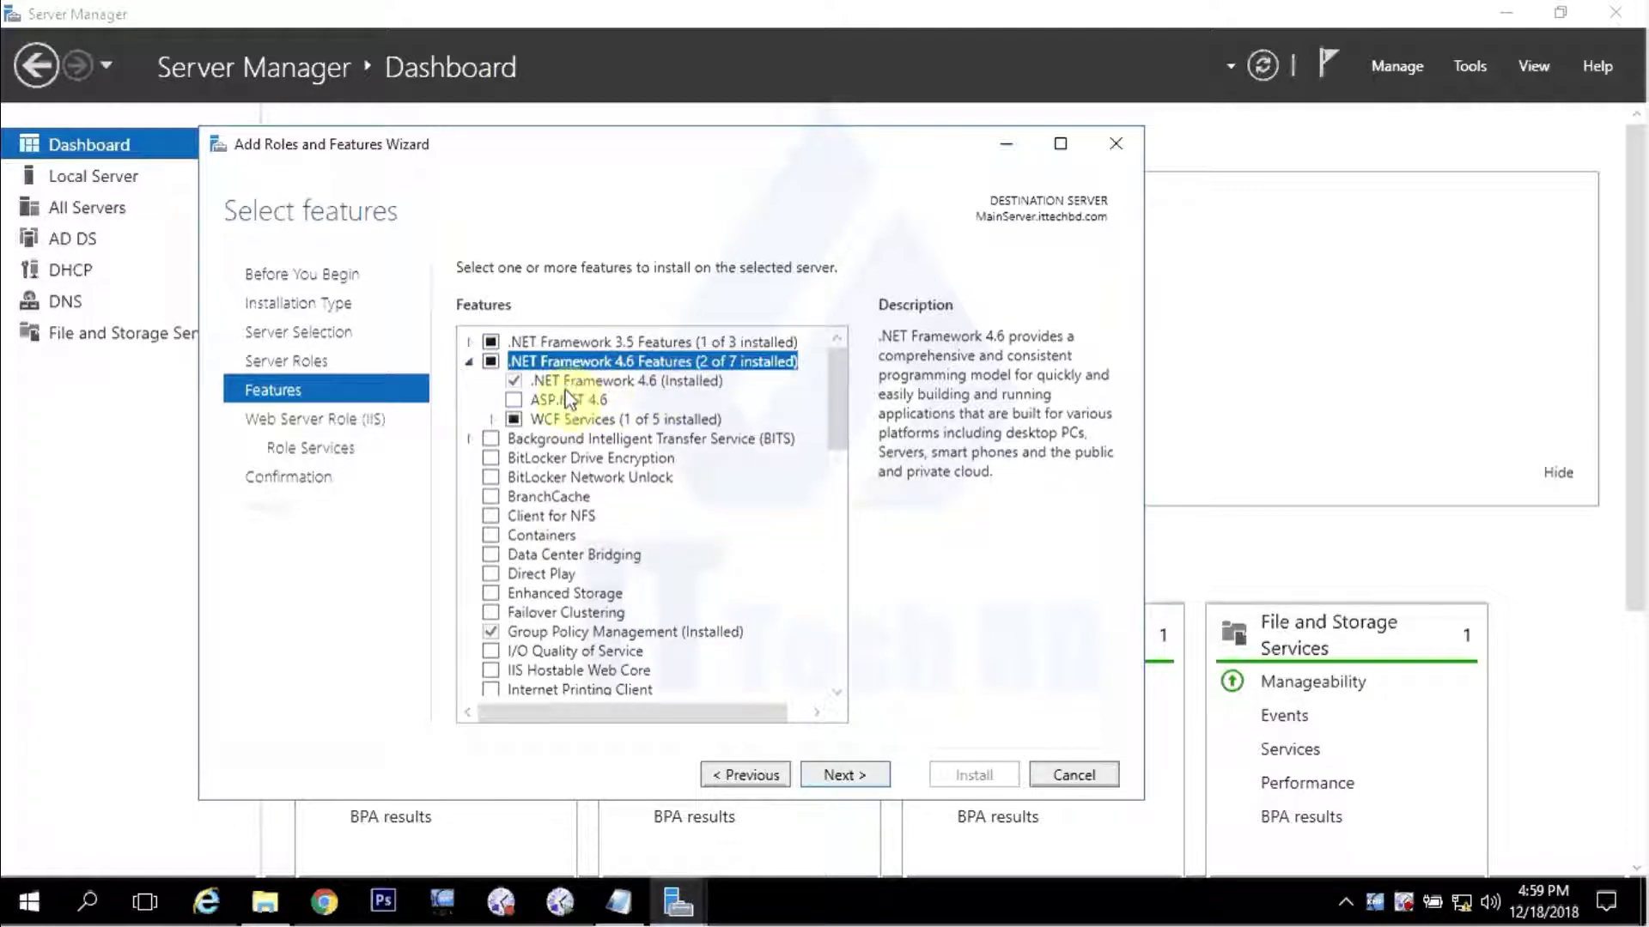
click(513, 401)
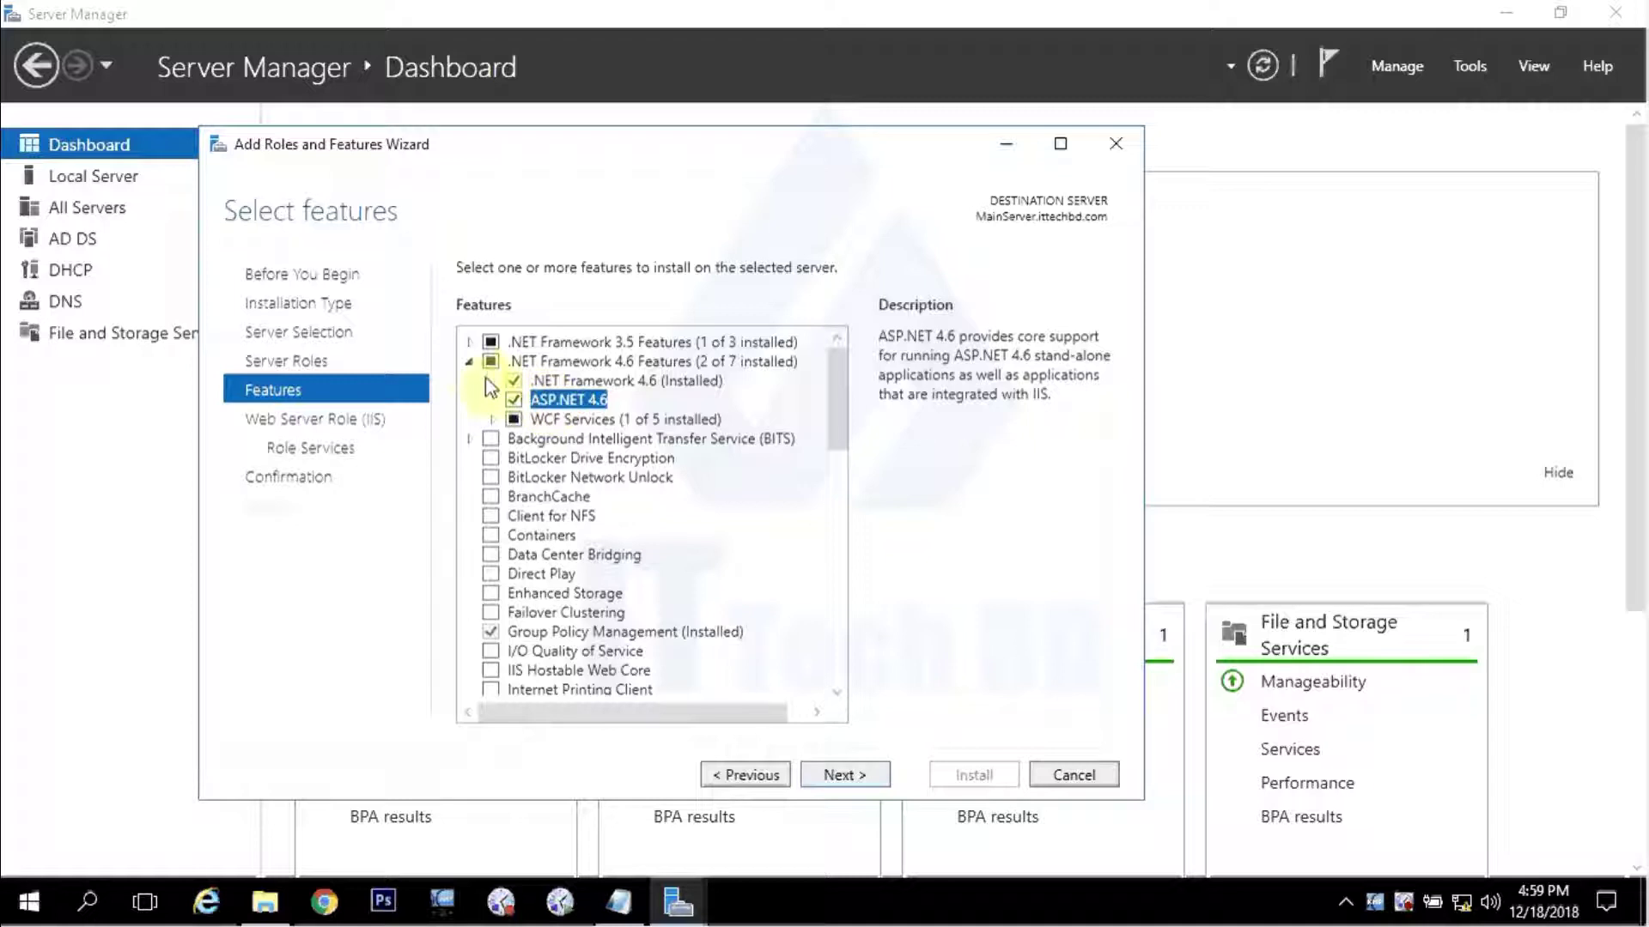
click(469, 361)
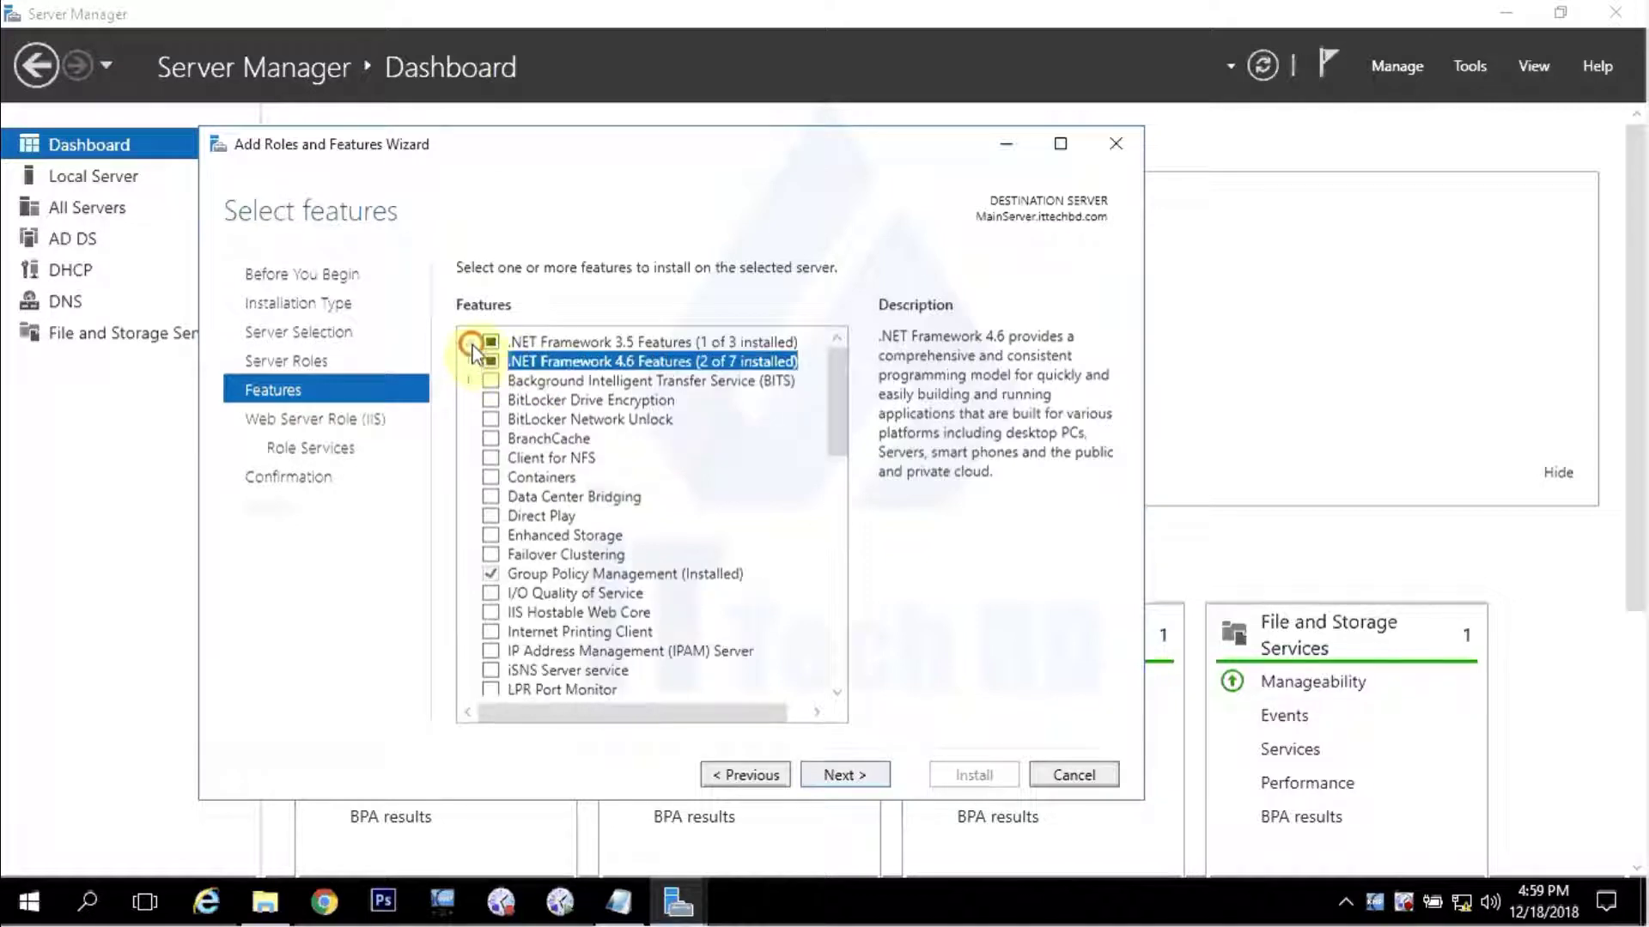
click(470, 344)
click(470, 342)
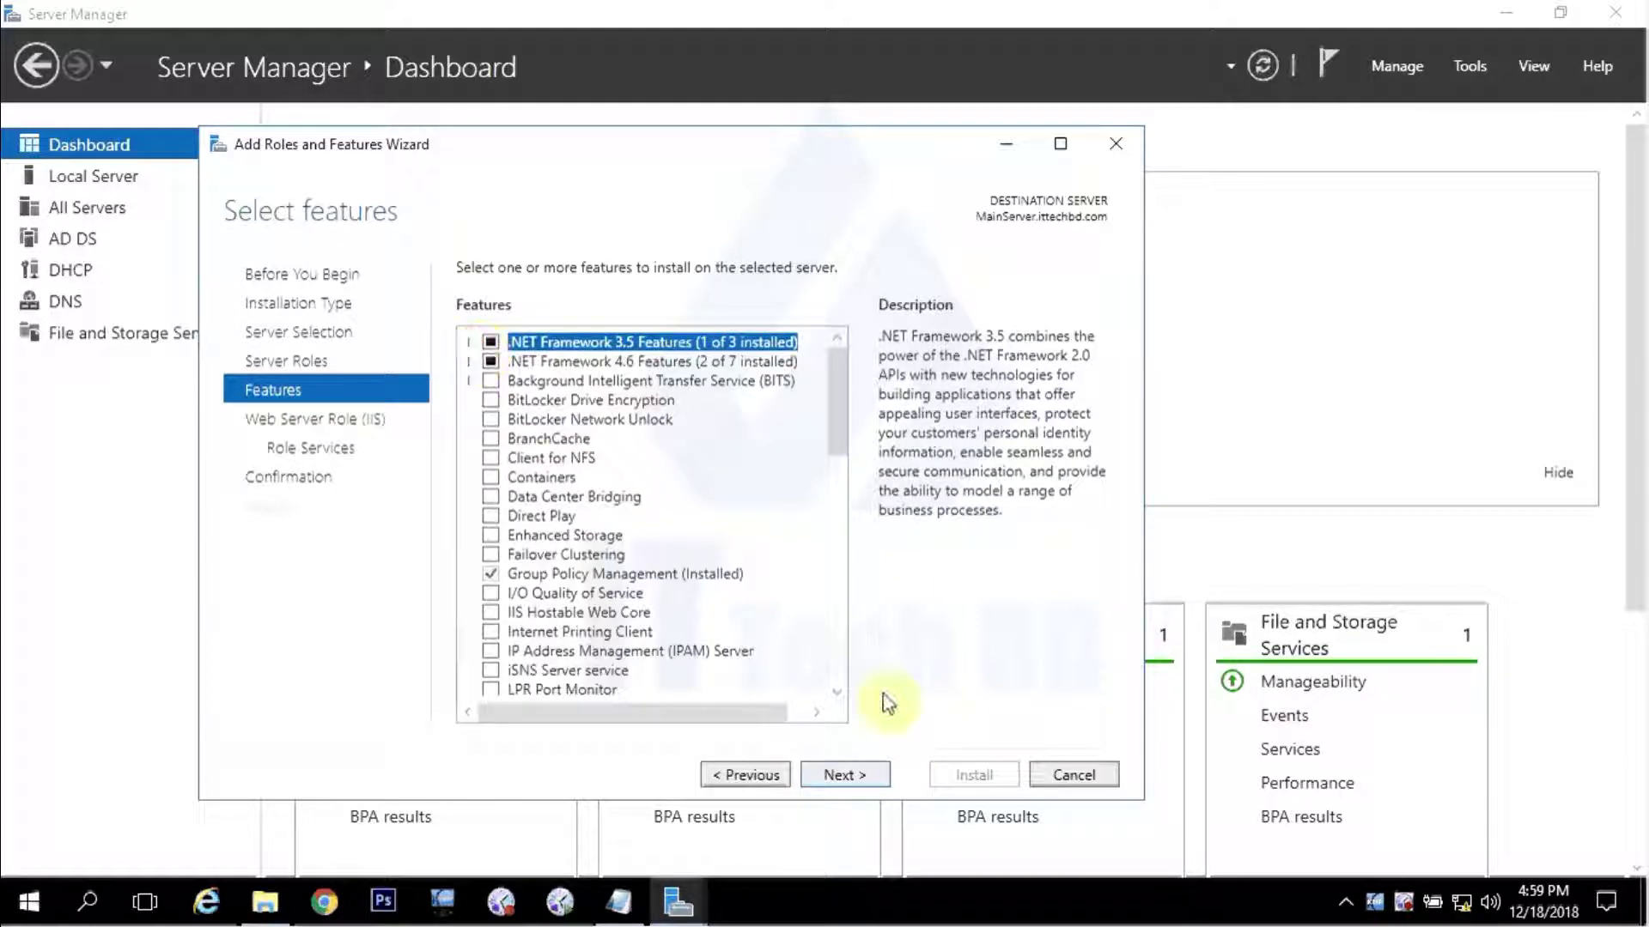
click(846, 777)
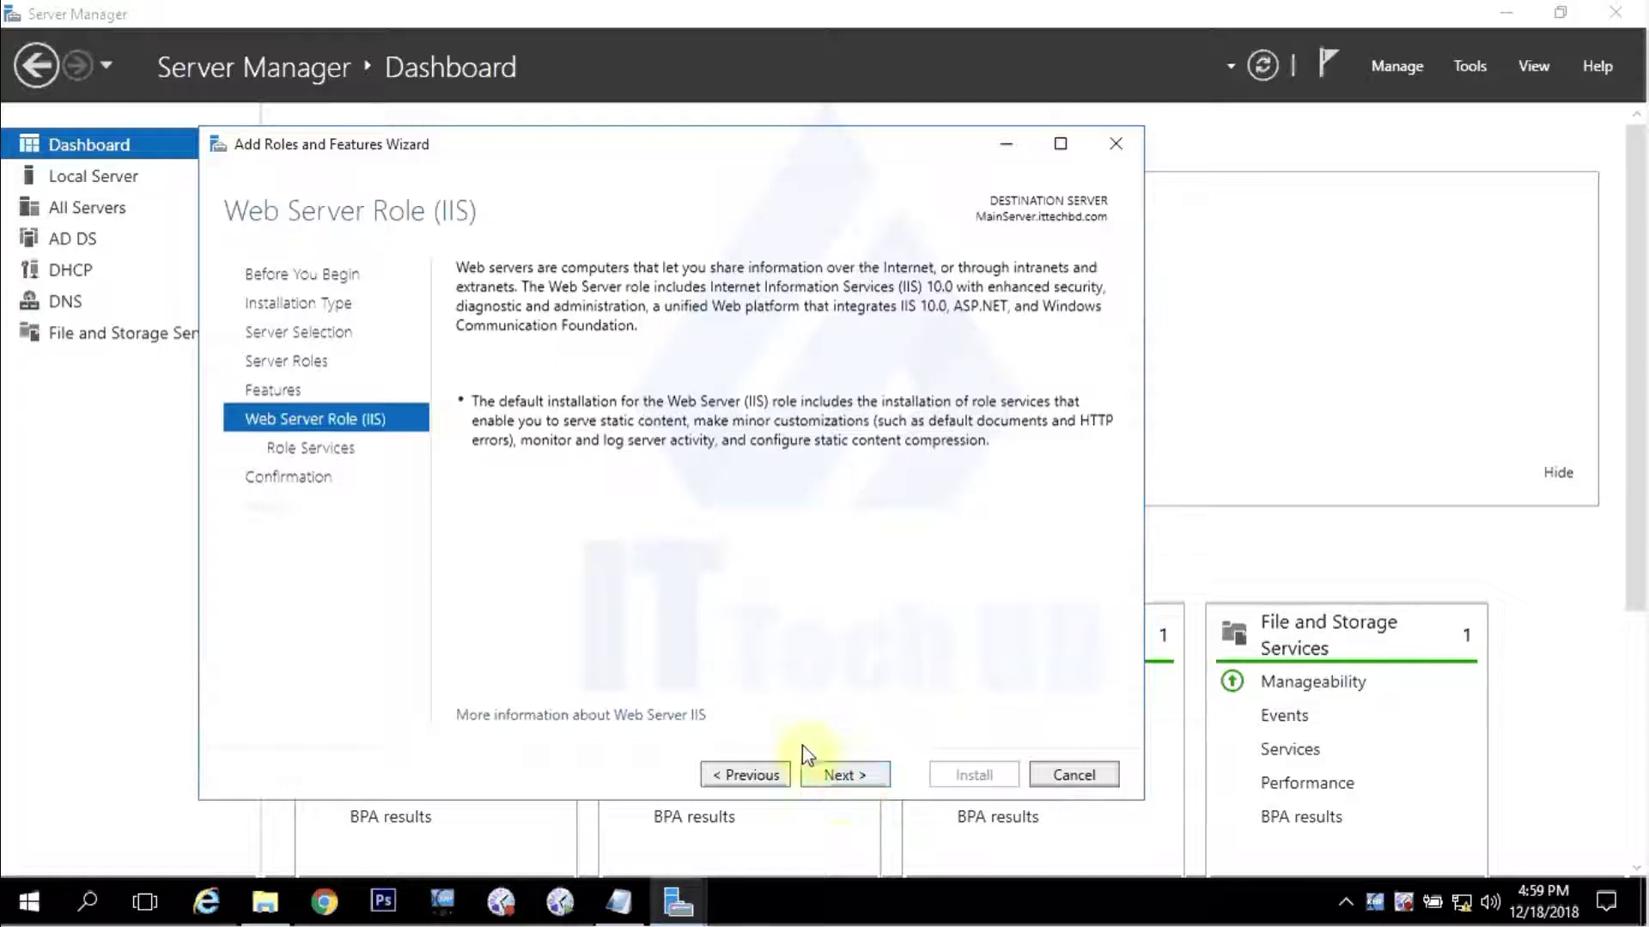
click(844, 777)
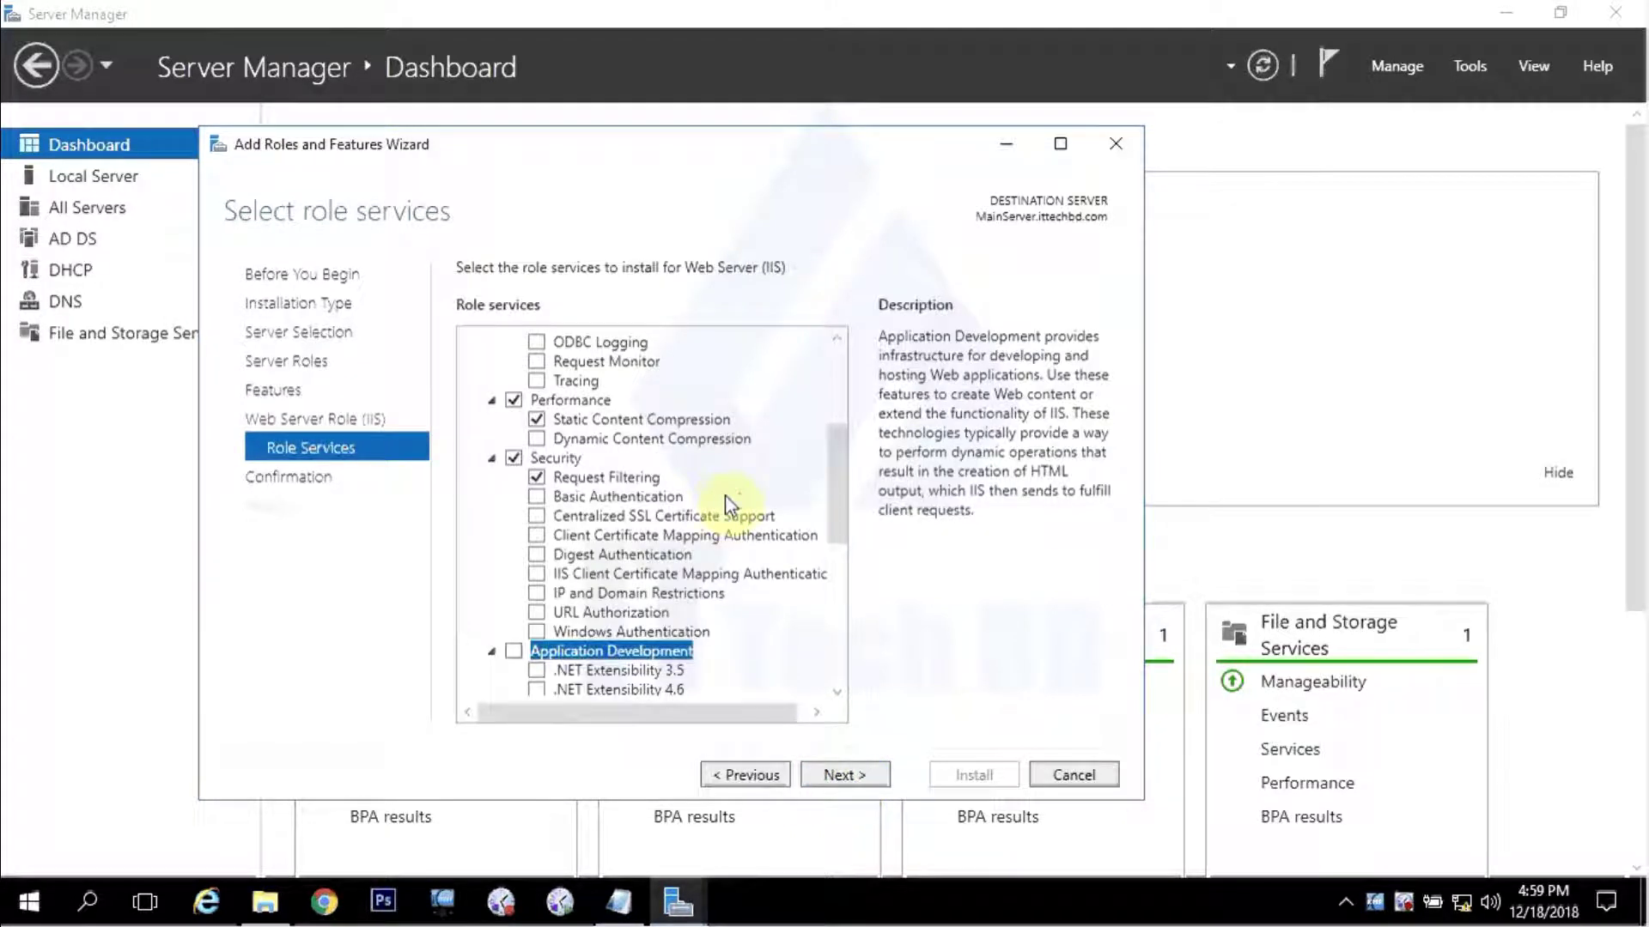
Under Application Development, select .NET Extensibility 3.5 and 4.6, Application Initialization, and ASP with its required ISAPI Extensions.
scroll(725, 495, up, 4)
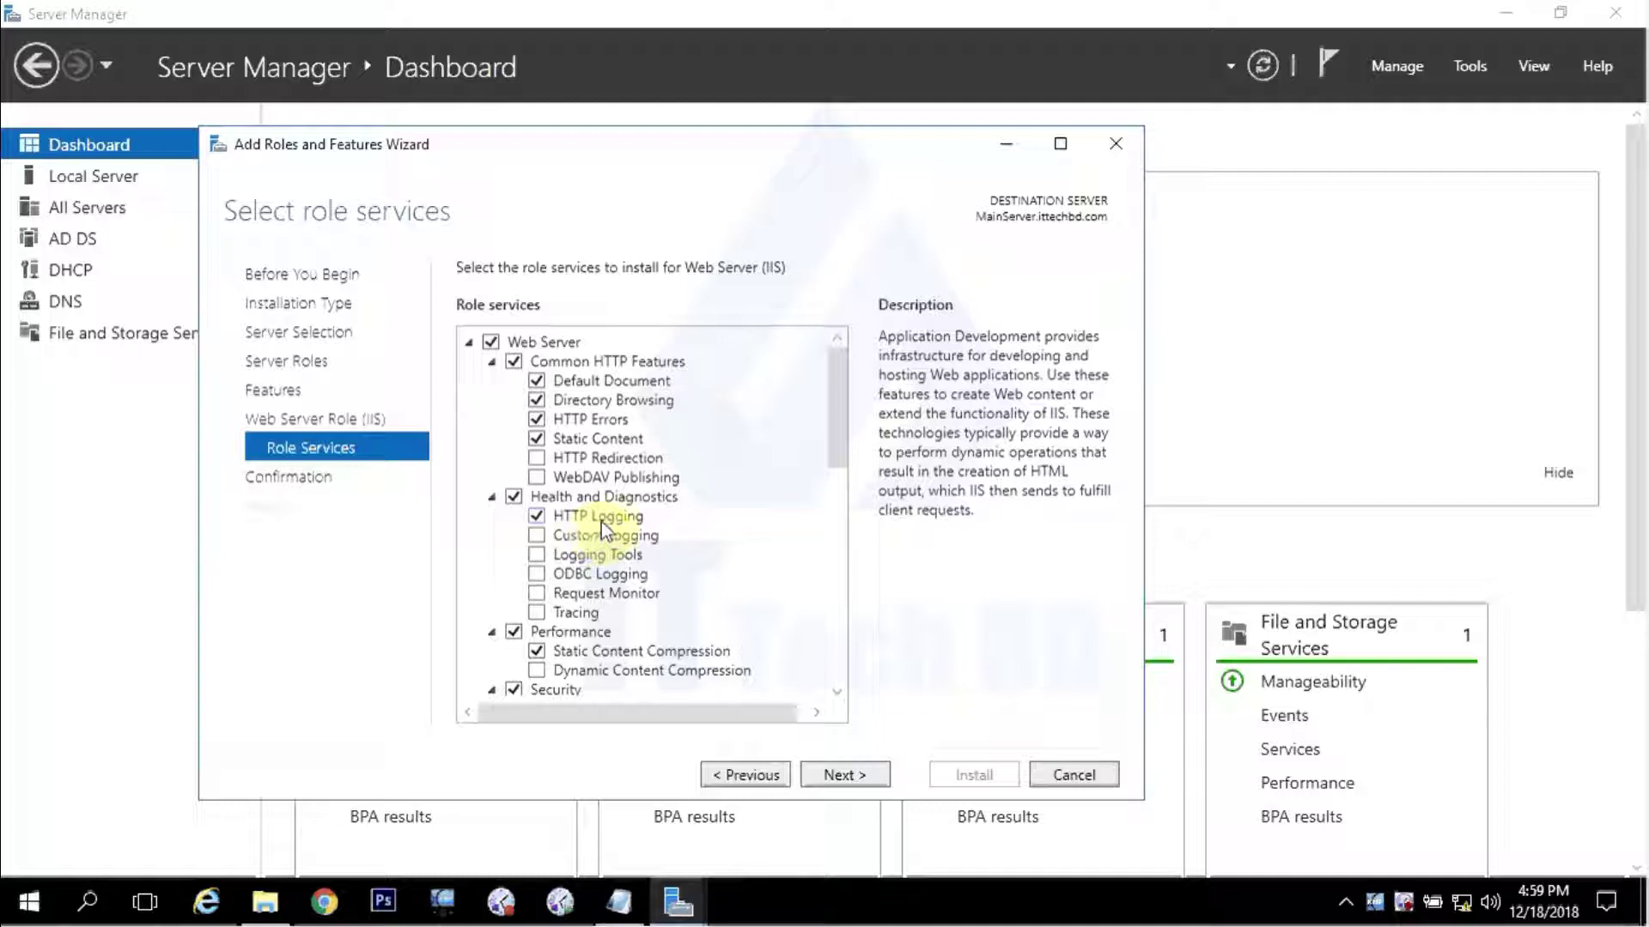
scroll(601, 522, down, 3)
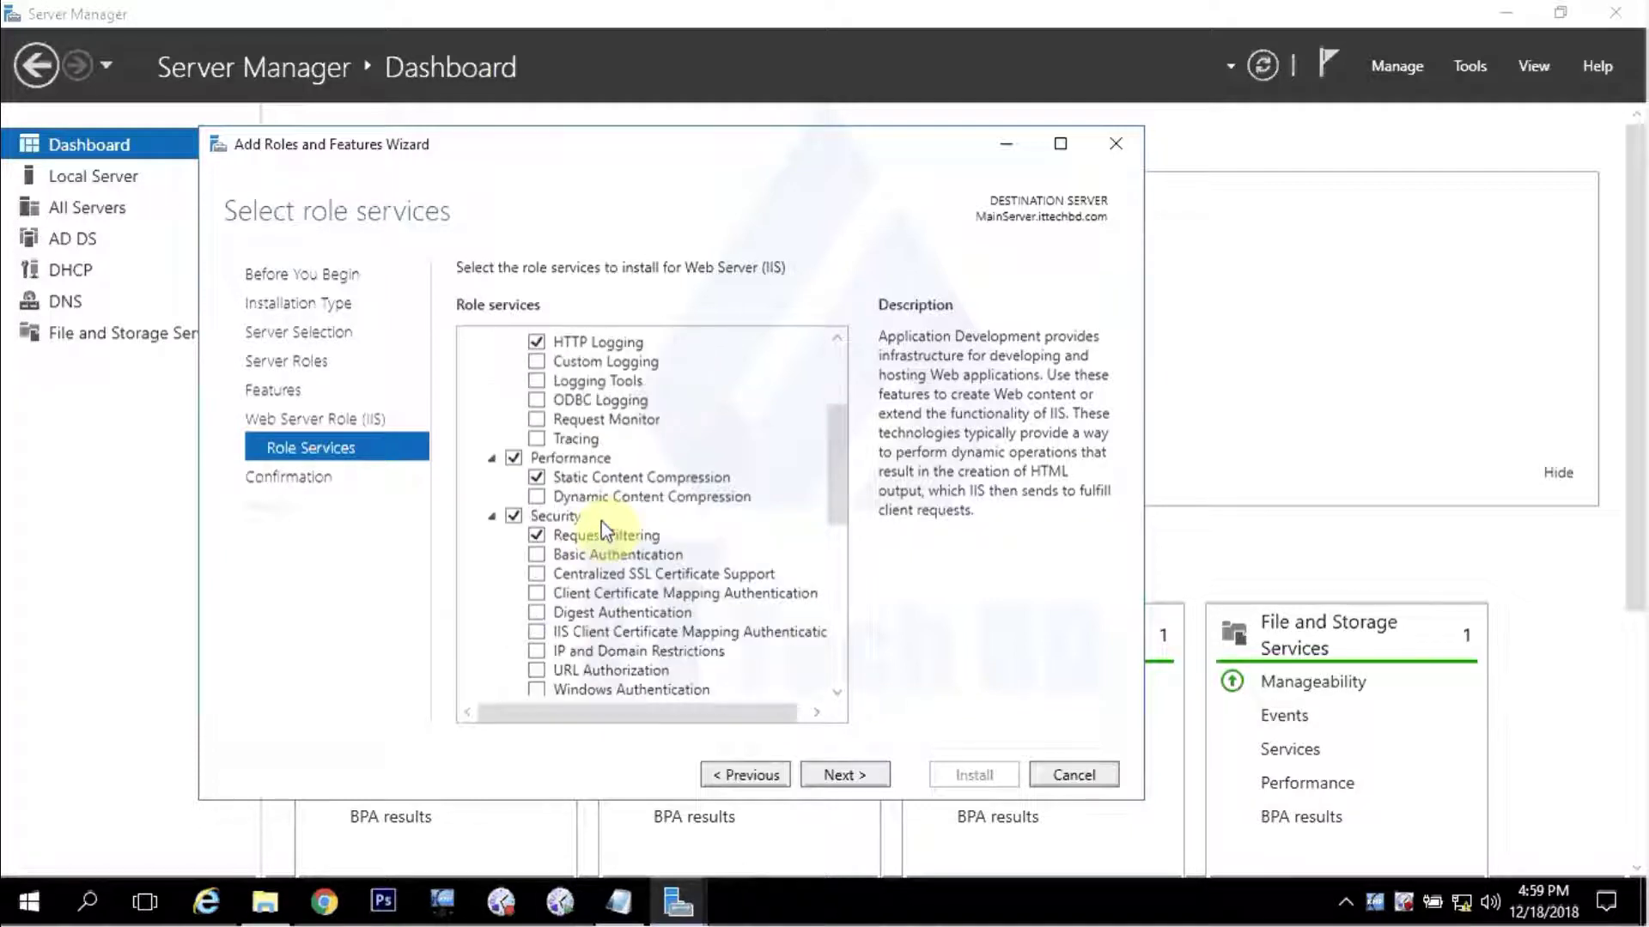
scroll(601, 522, down, 3)
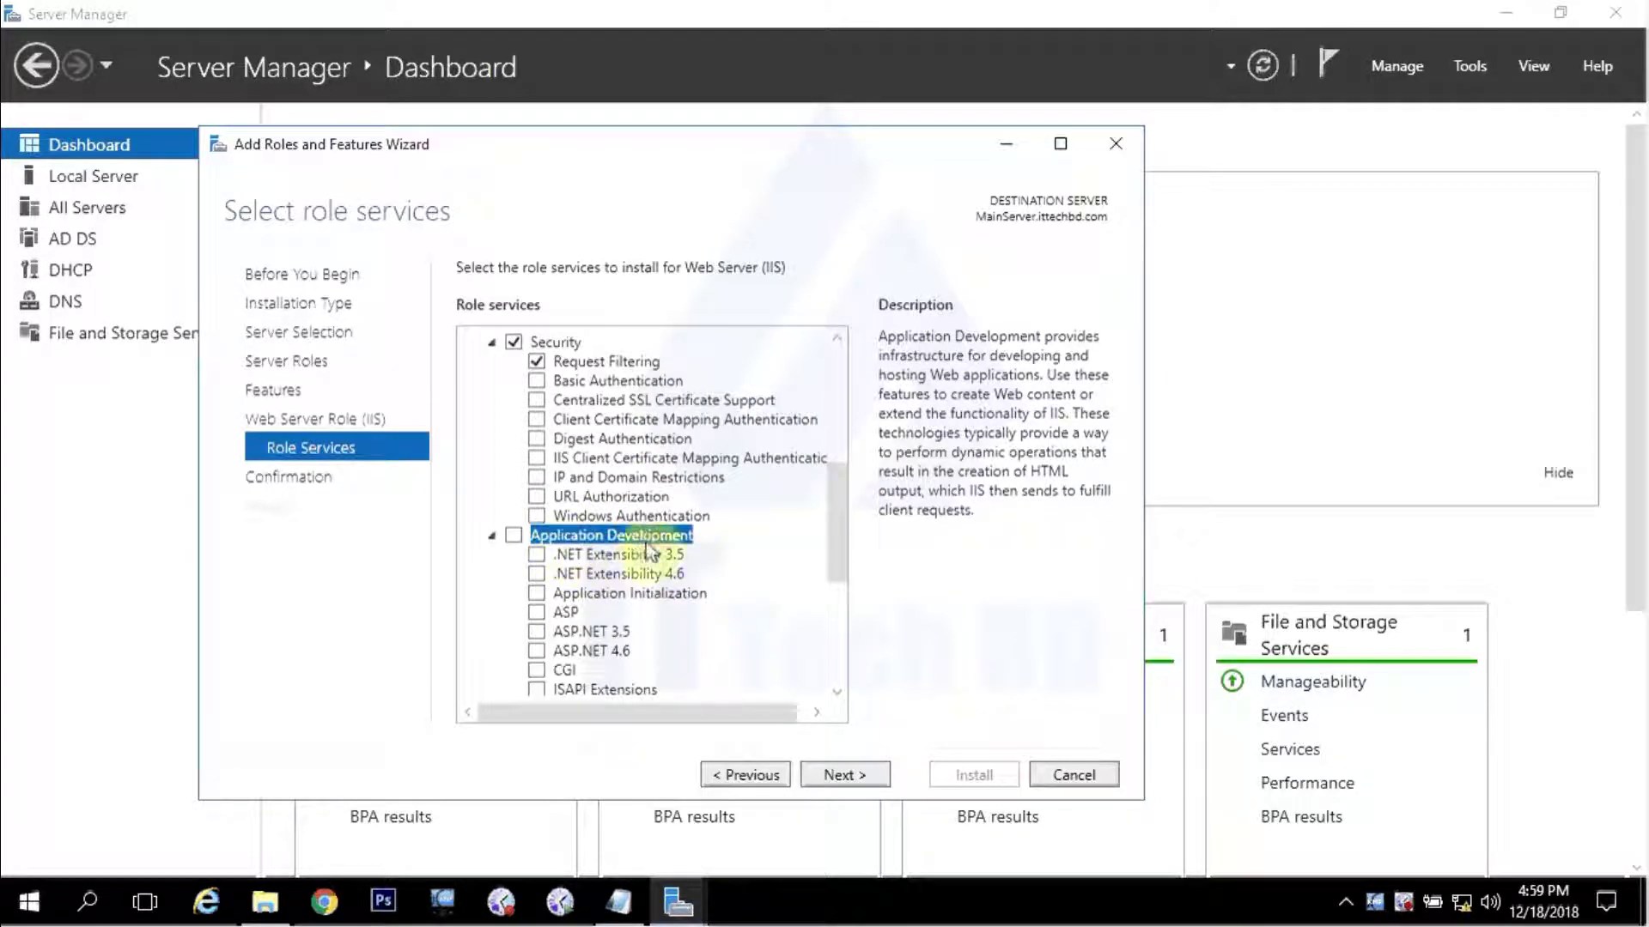
scroll(728, 544, down, 1)
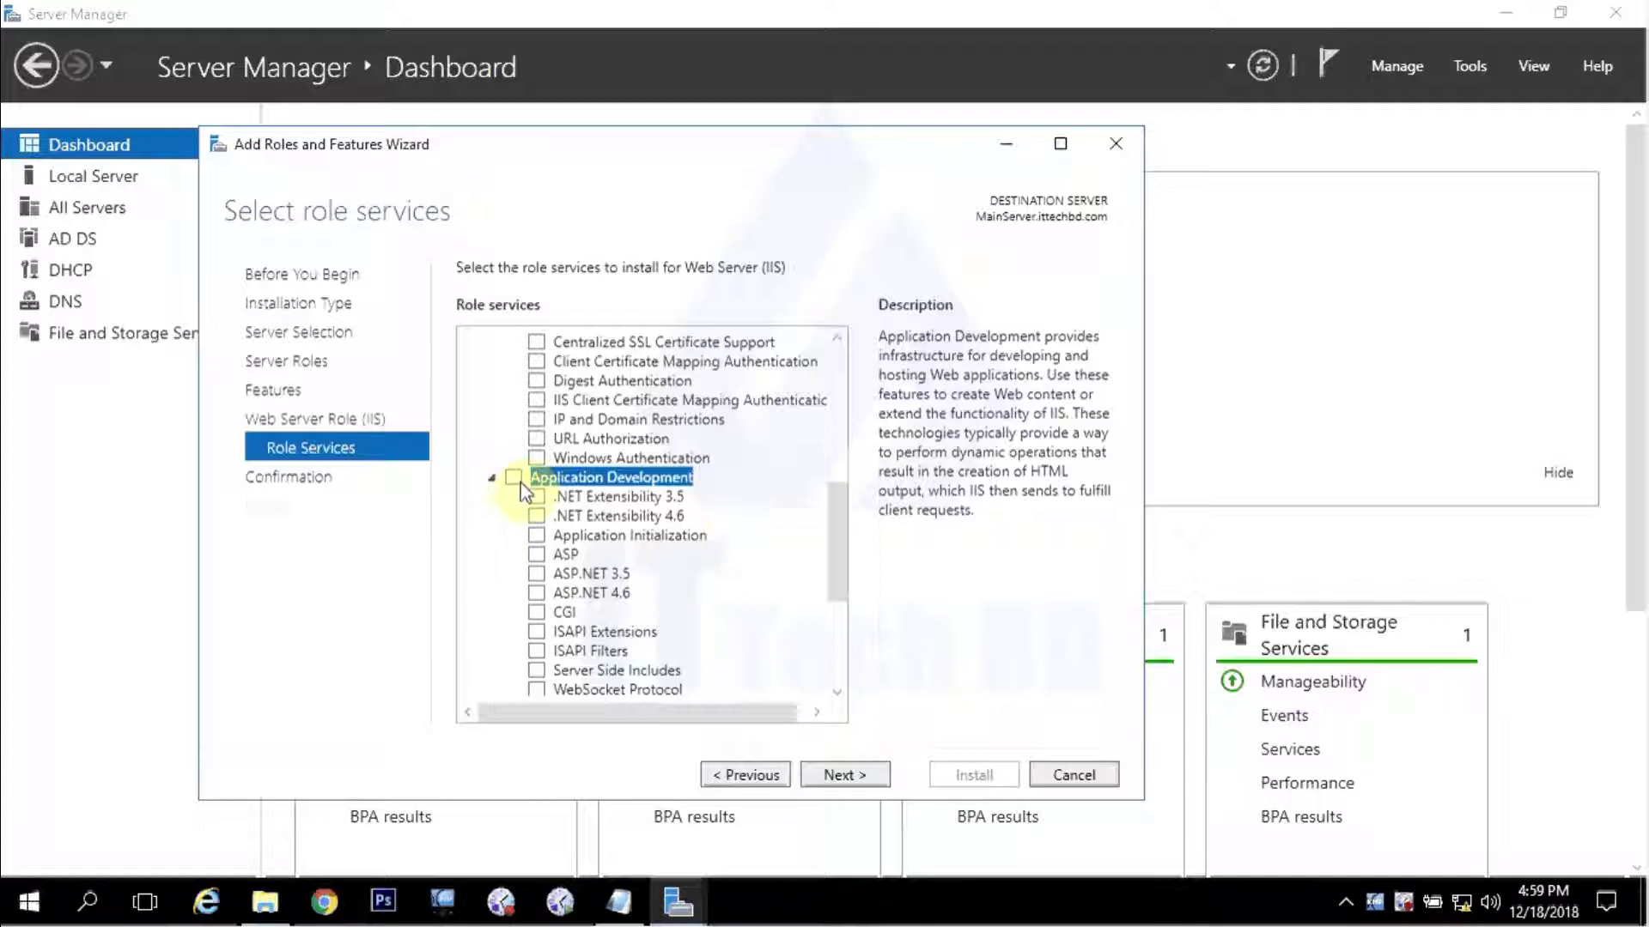
scroll(521, 482, down, 1)
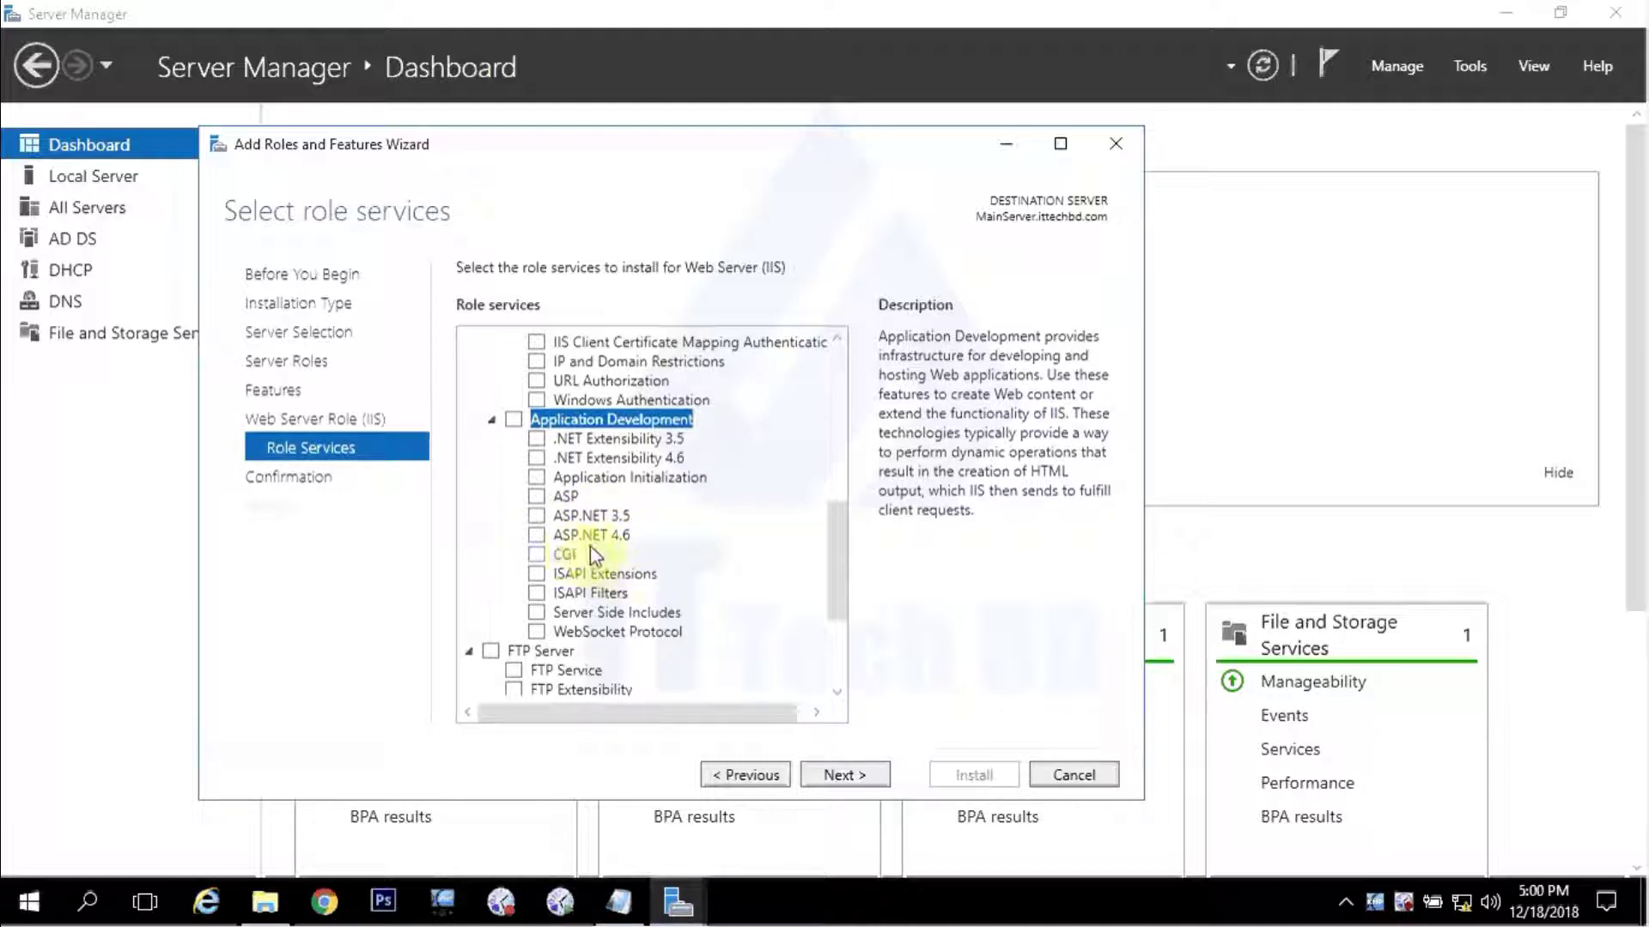
click(514, 419)
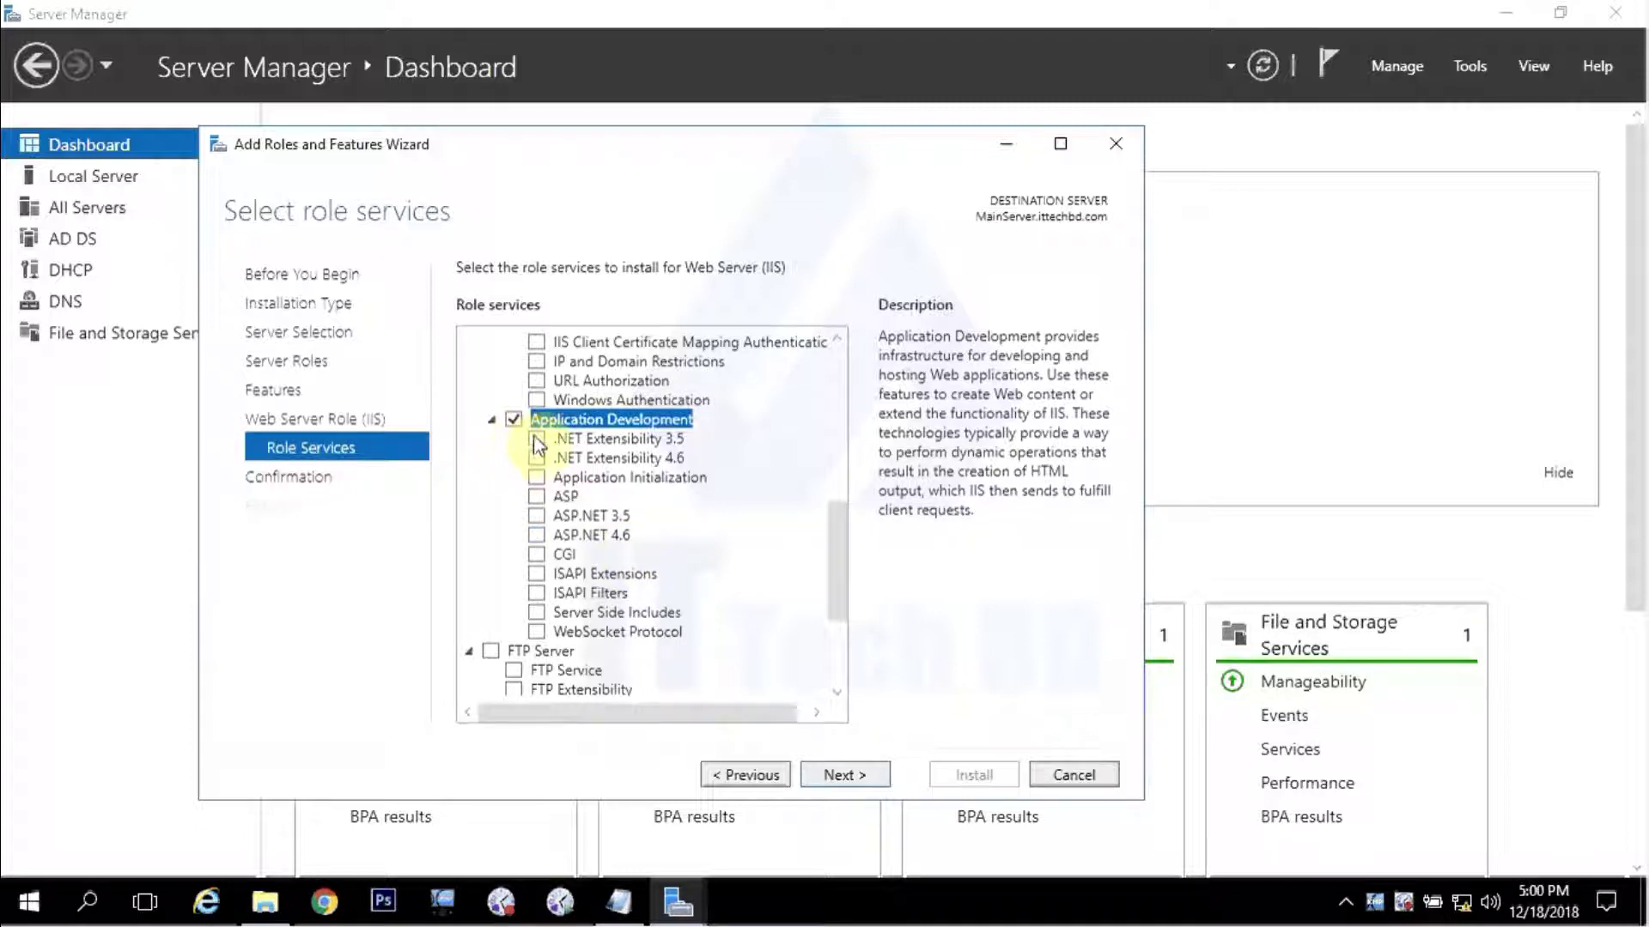
click(536, 440)
click(536, 459)
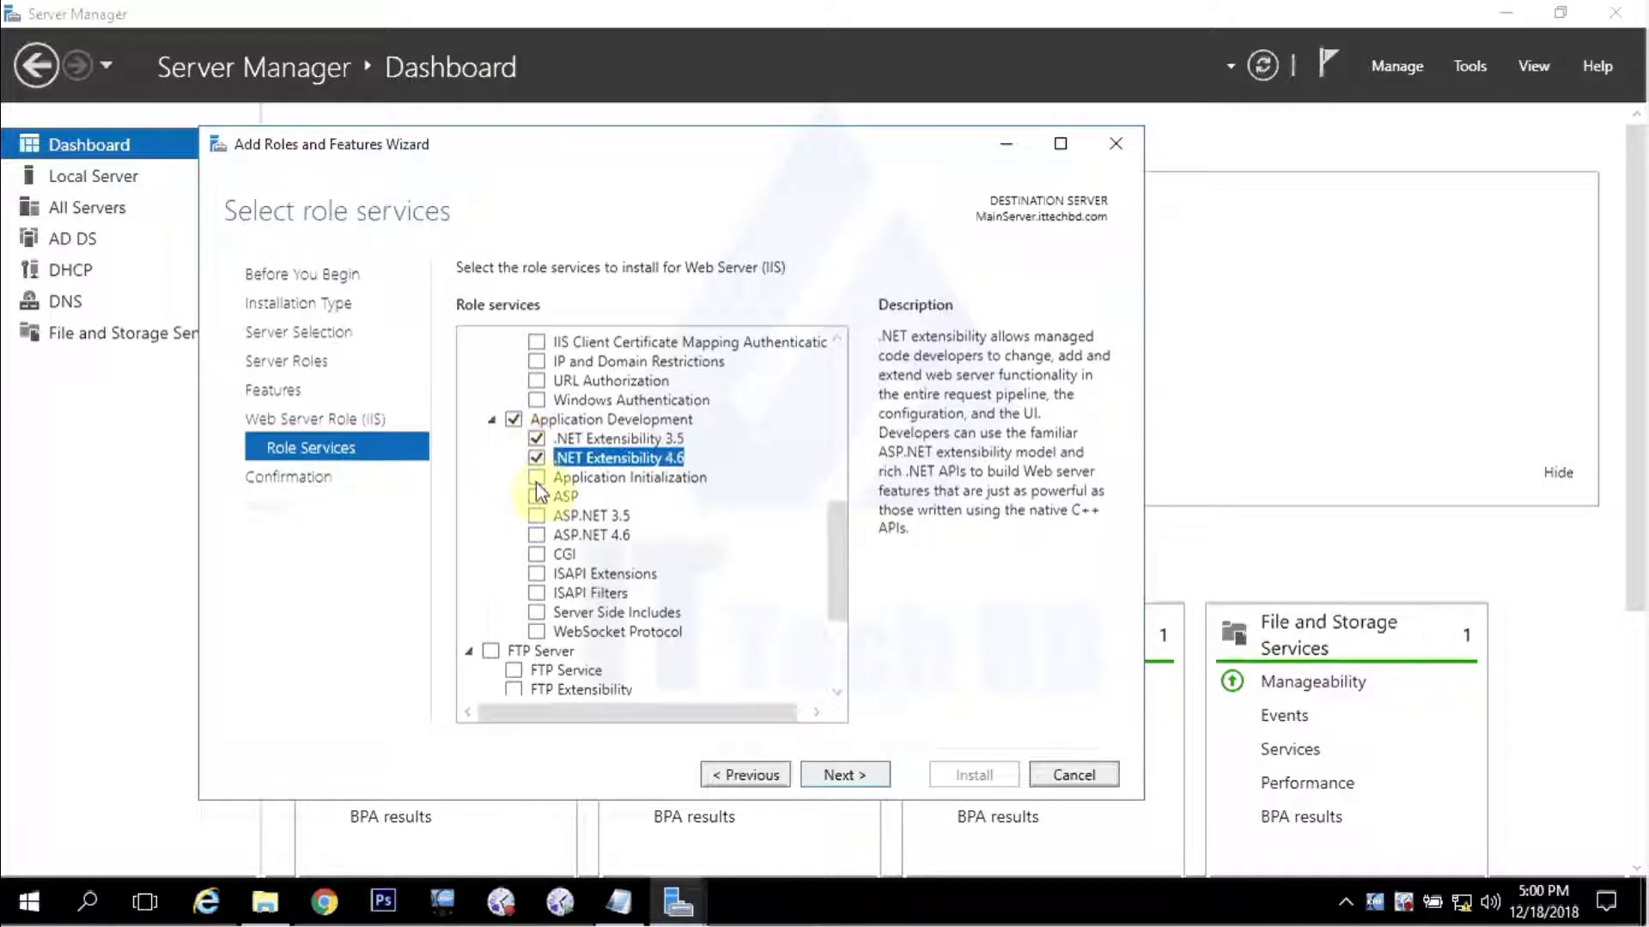
click(536, 479)
click(536, 498)
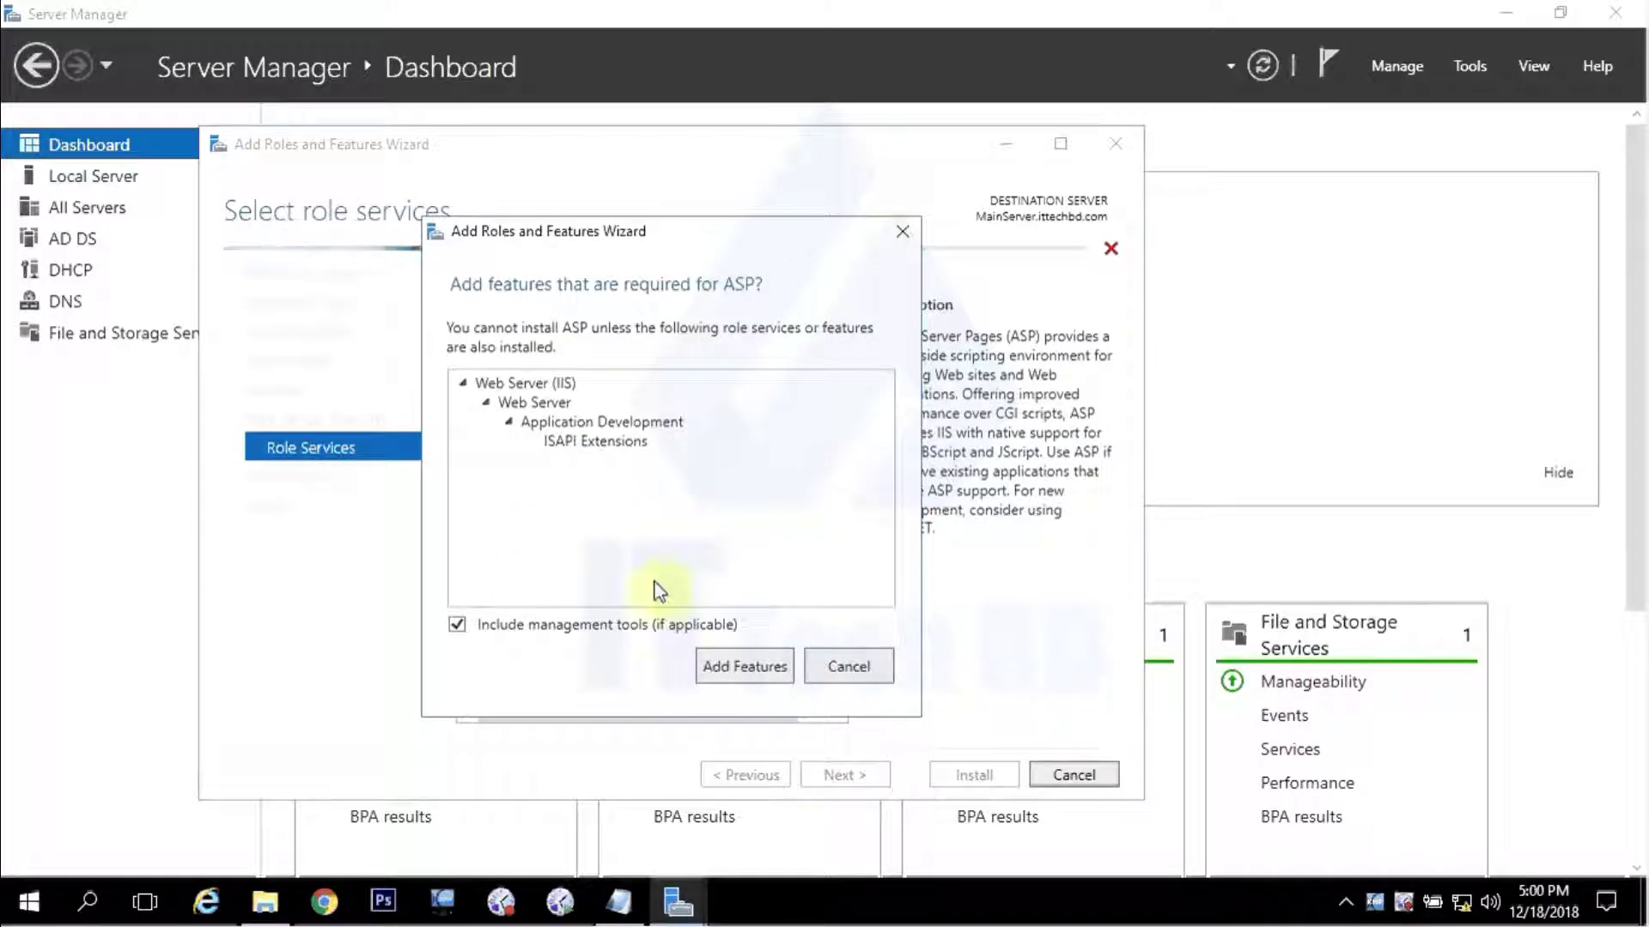
click(759, 662)
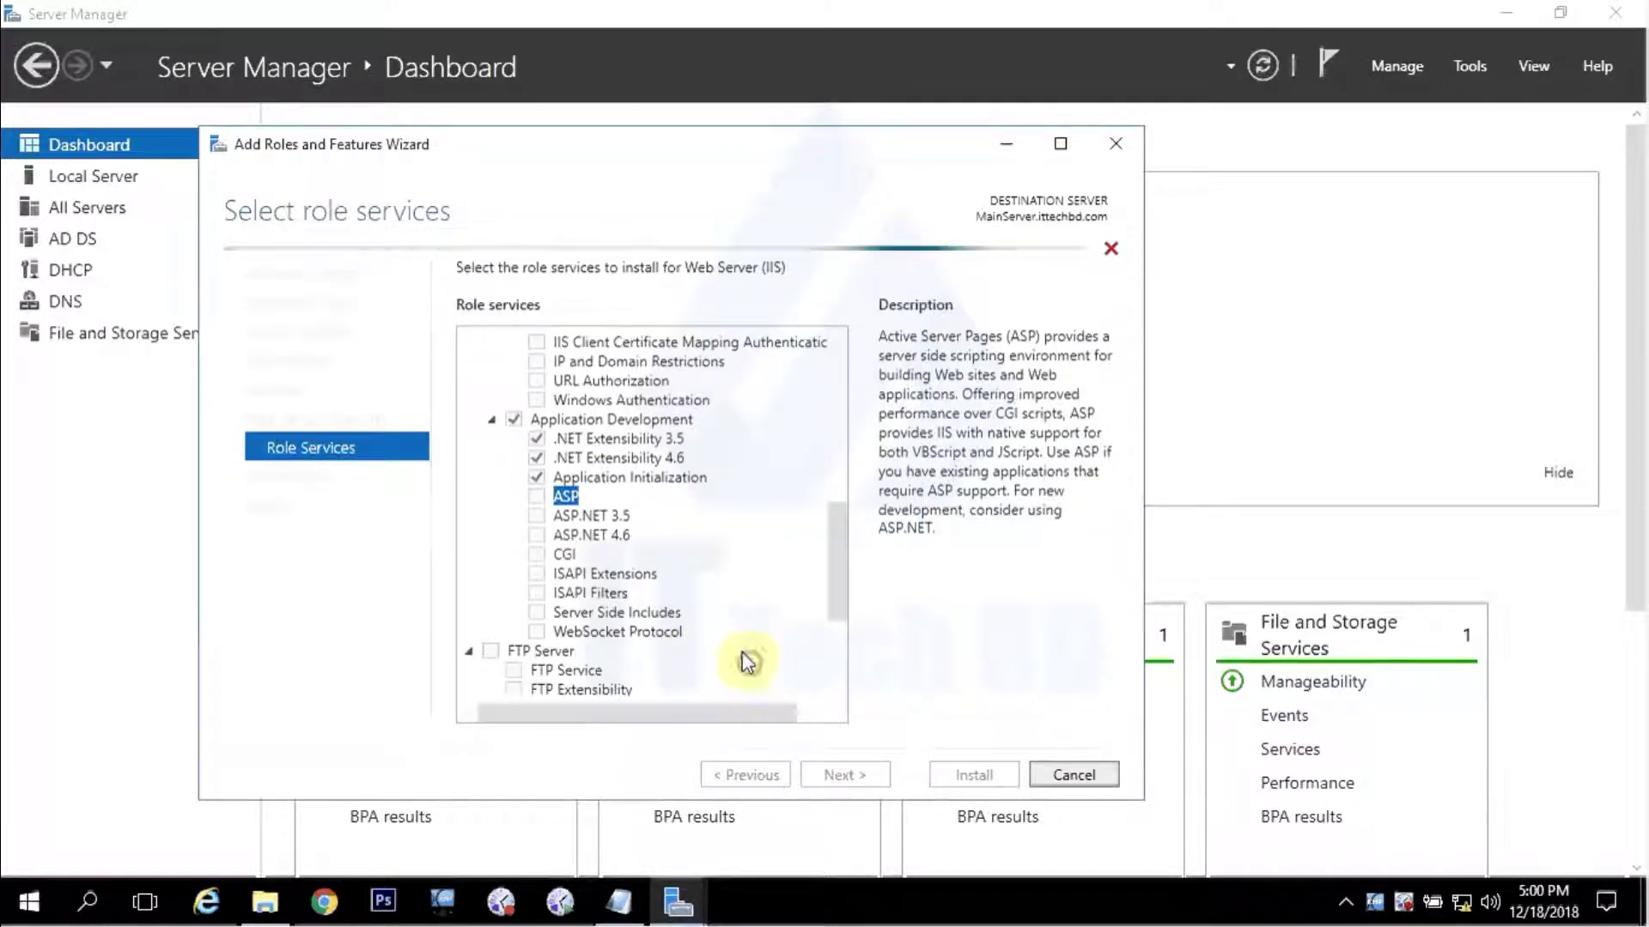
Add ASP.NET 3.5 with its required ISAPI Filters, ASP.NET 4.6, Server Side Includes, WebSocket Protocol and CGI to the Application Development services.
click(536, 516)
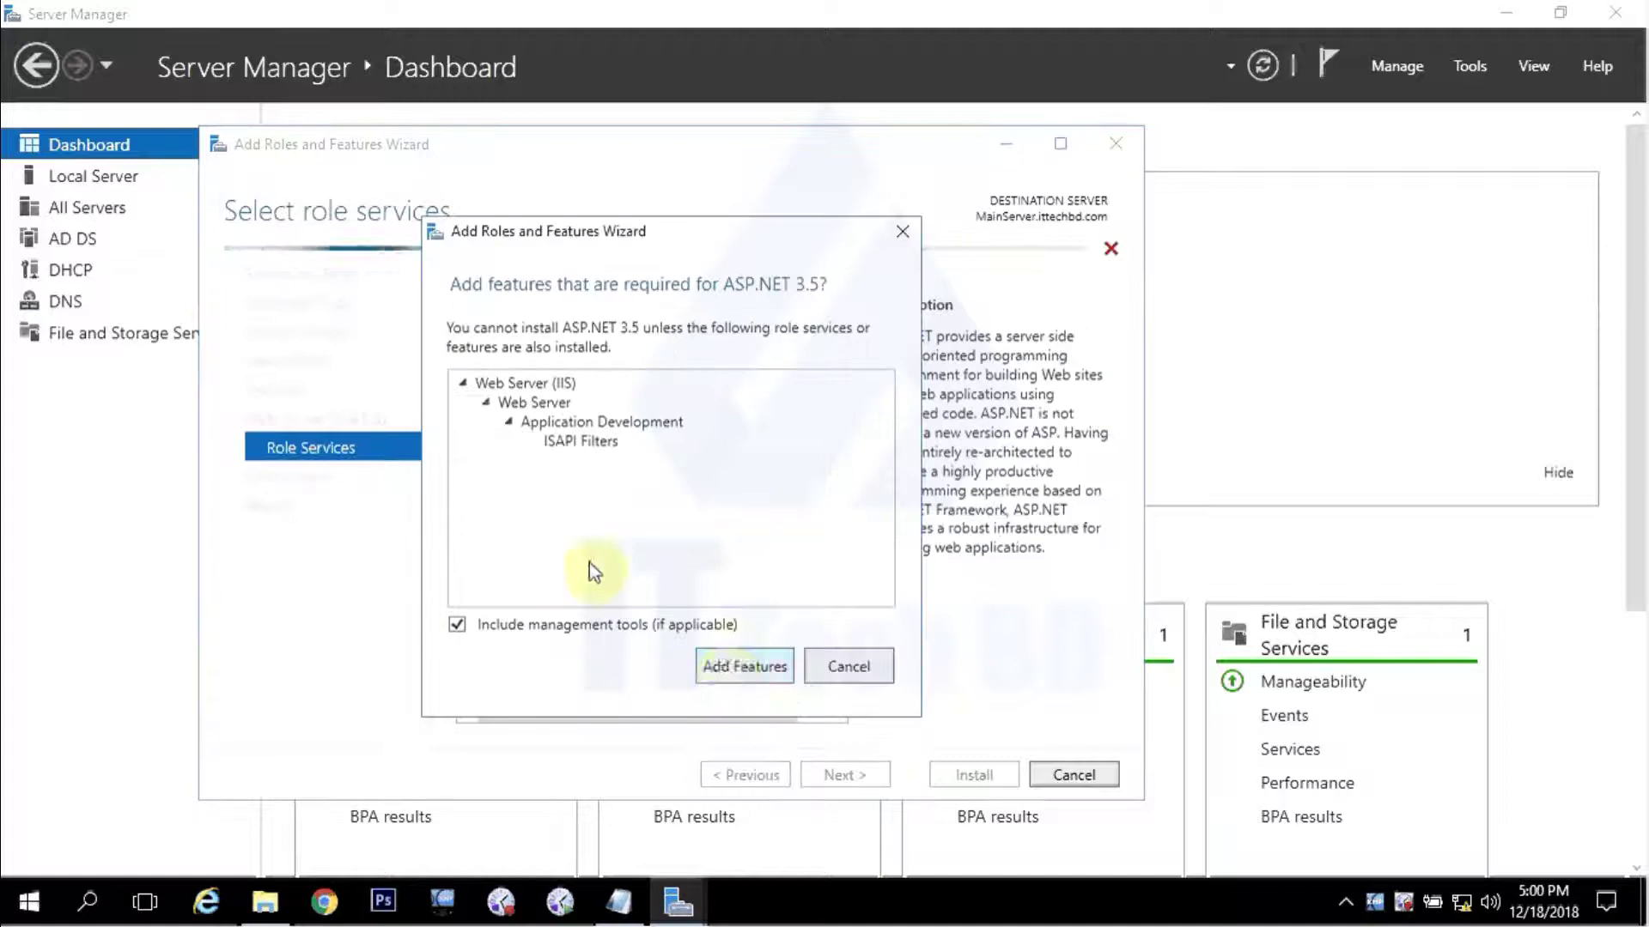
click(732, 668)
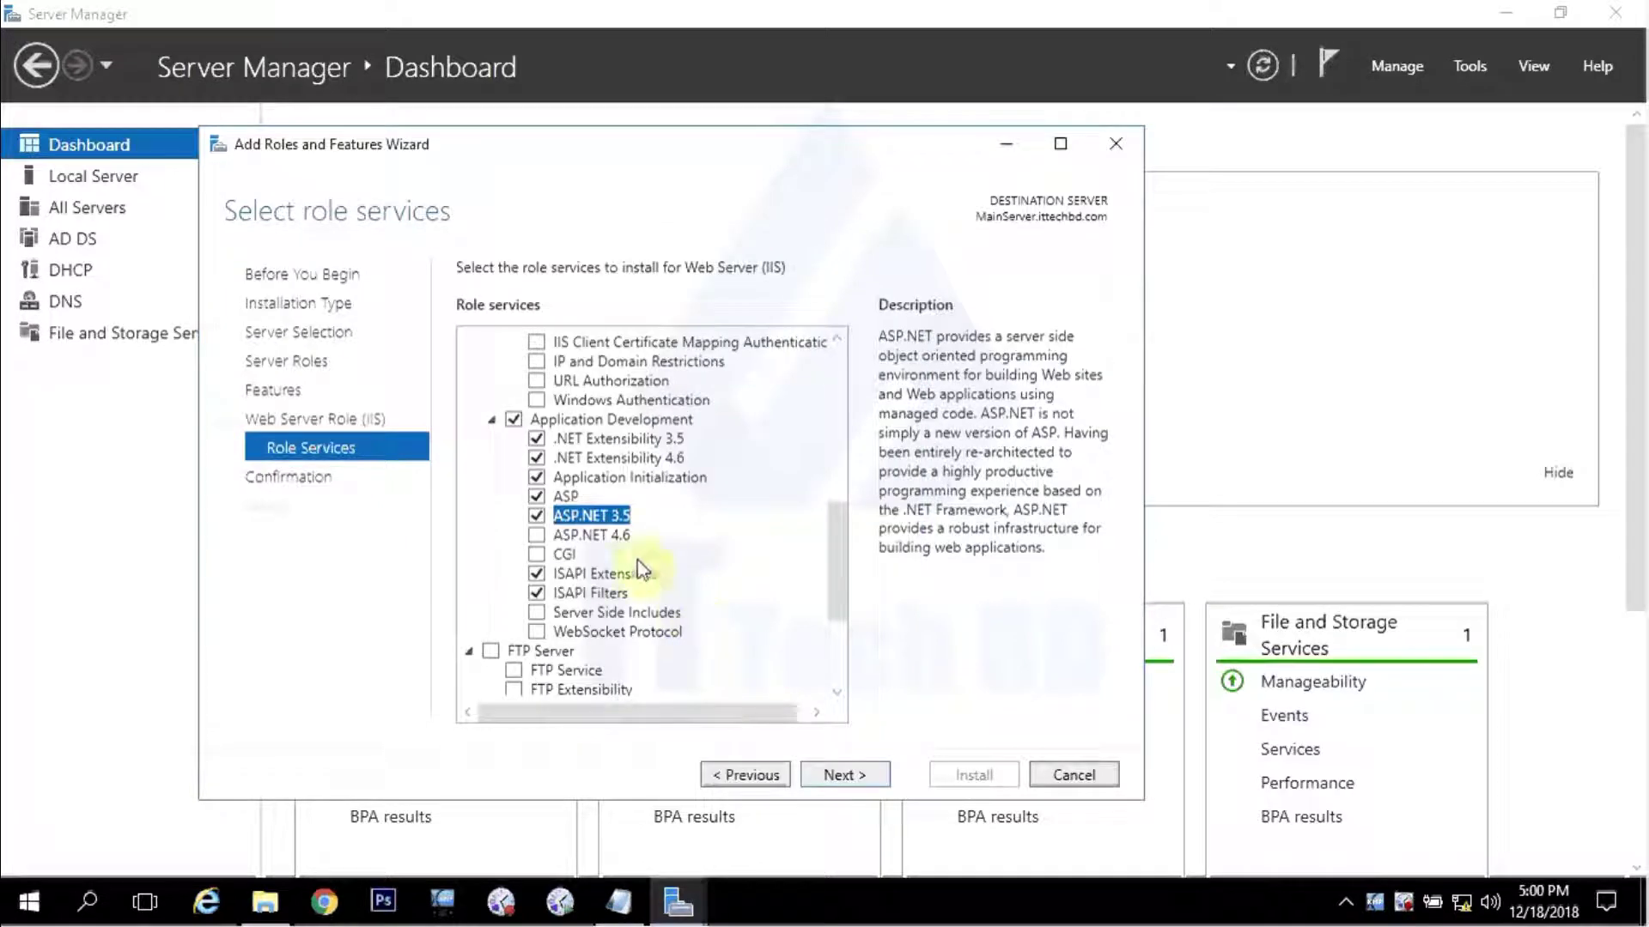
click(537, 535)
click(537, 612)
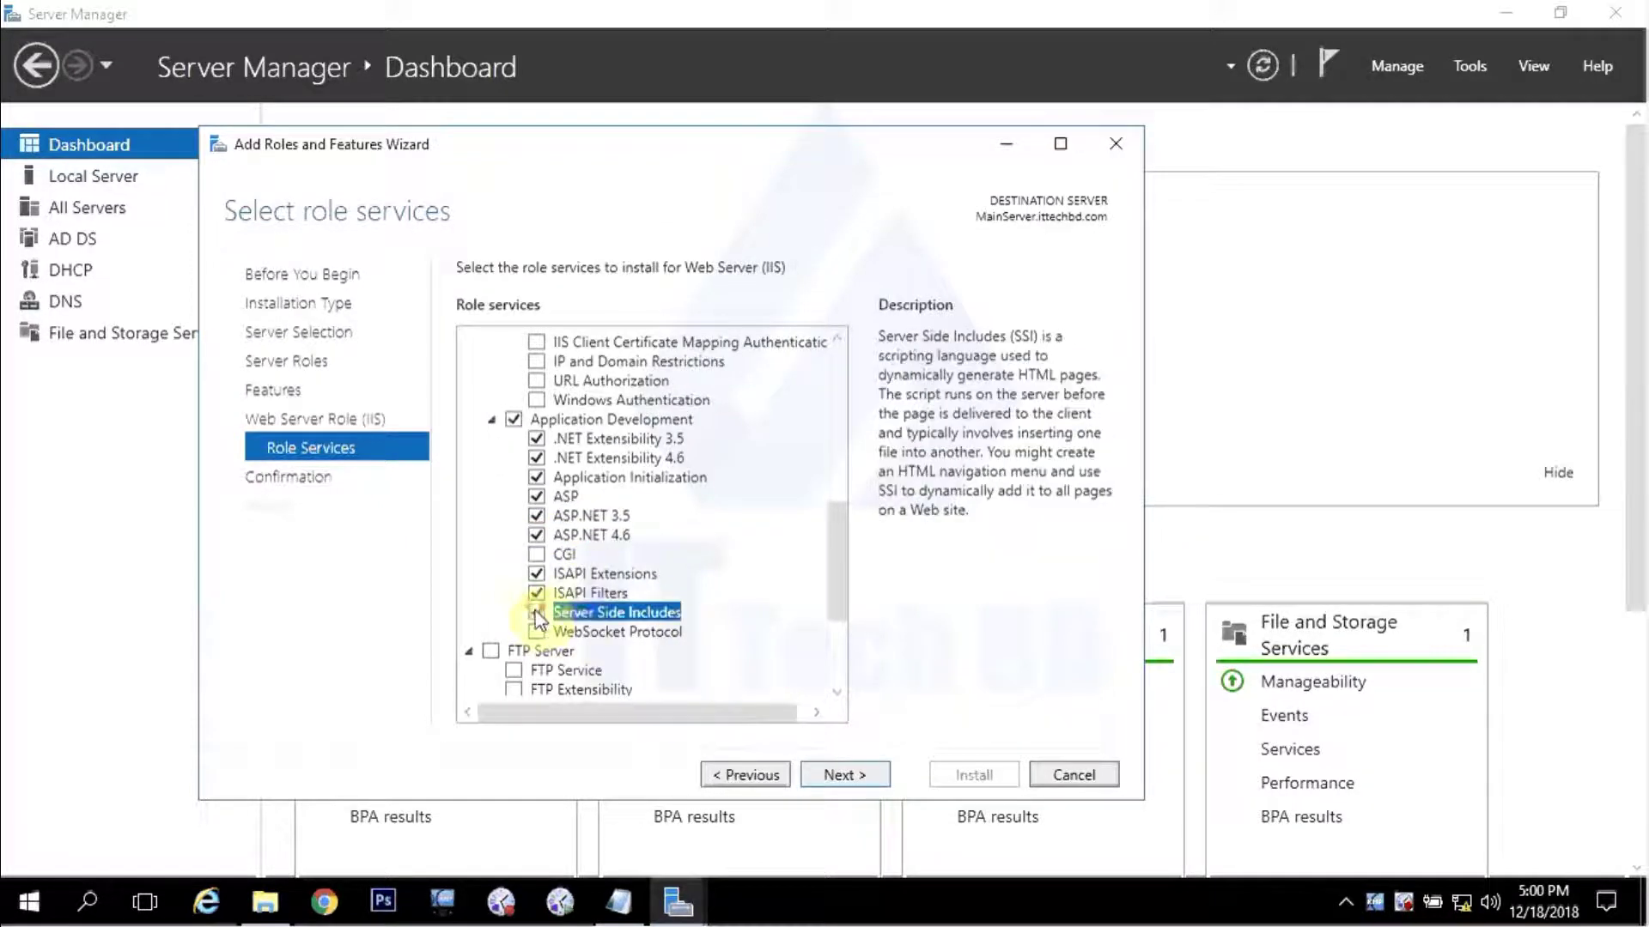
click(536, 632)
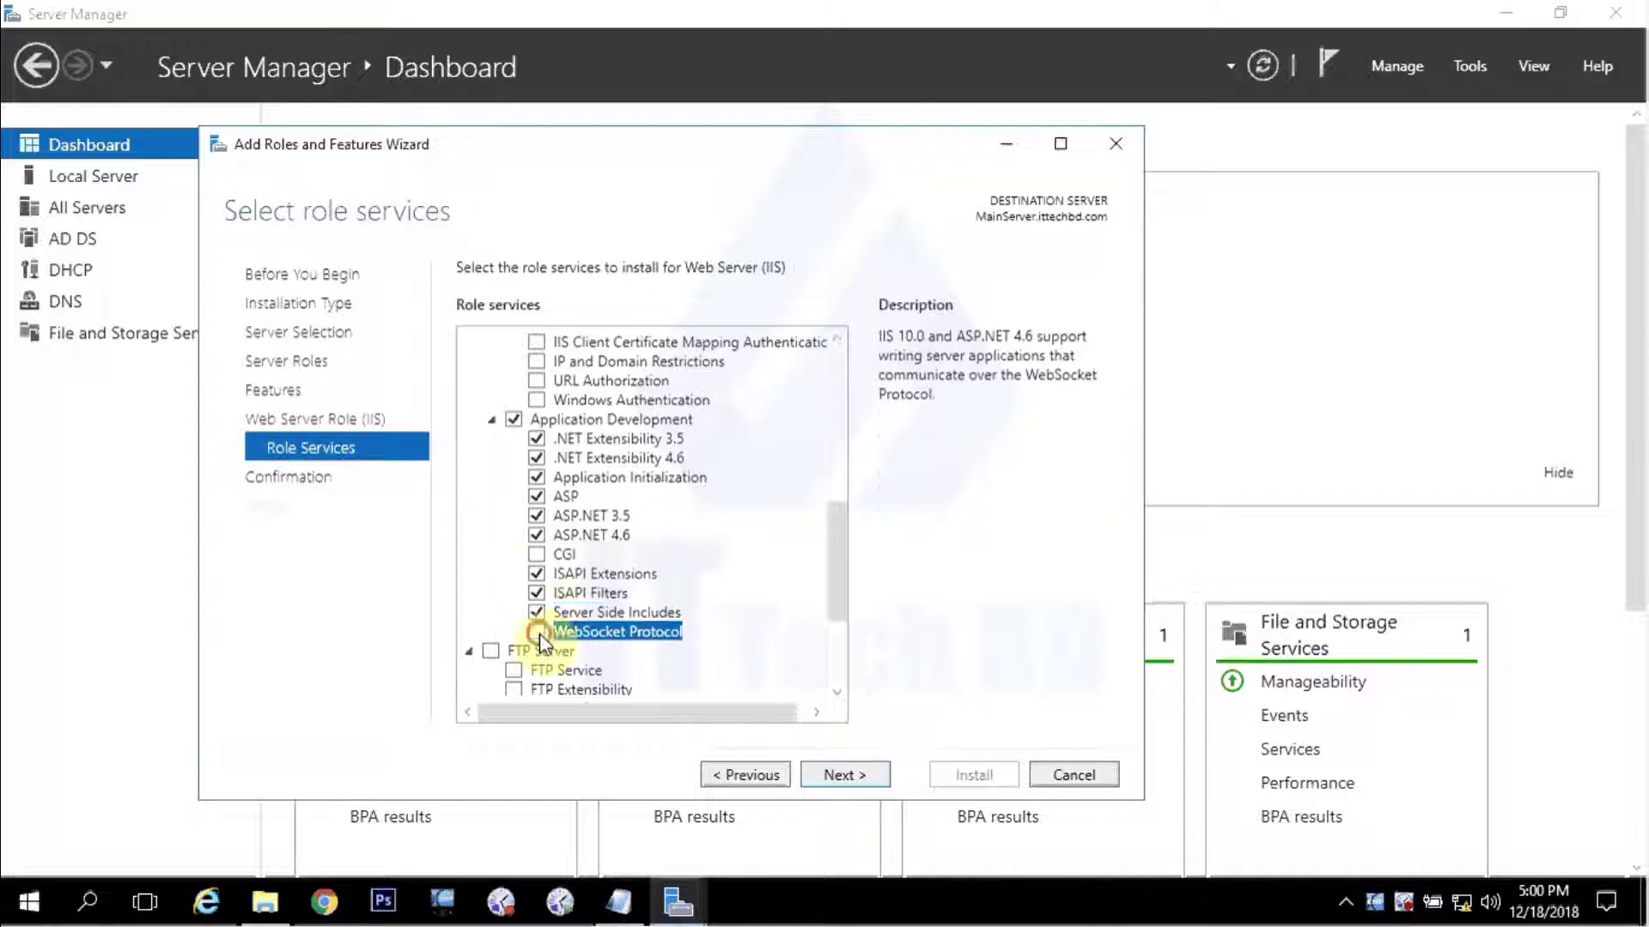
click(536, 554)
scroll(646, 616, down, 1)
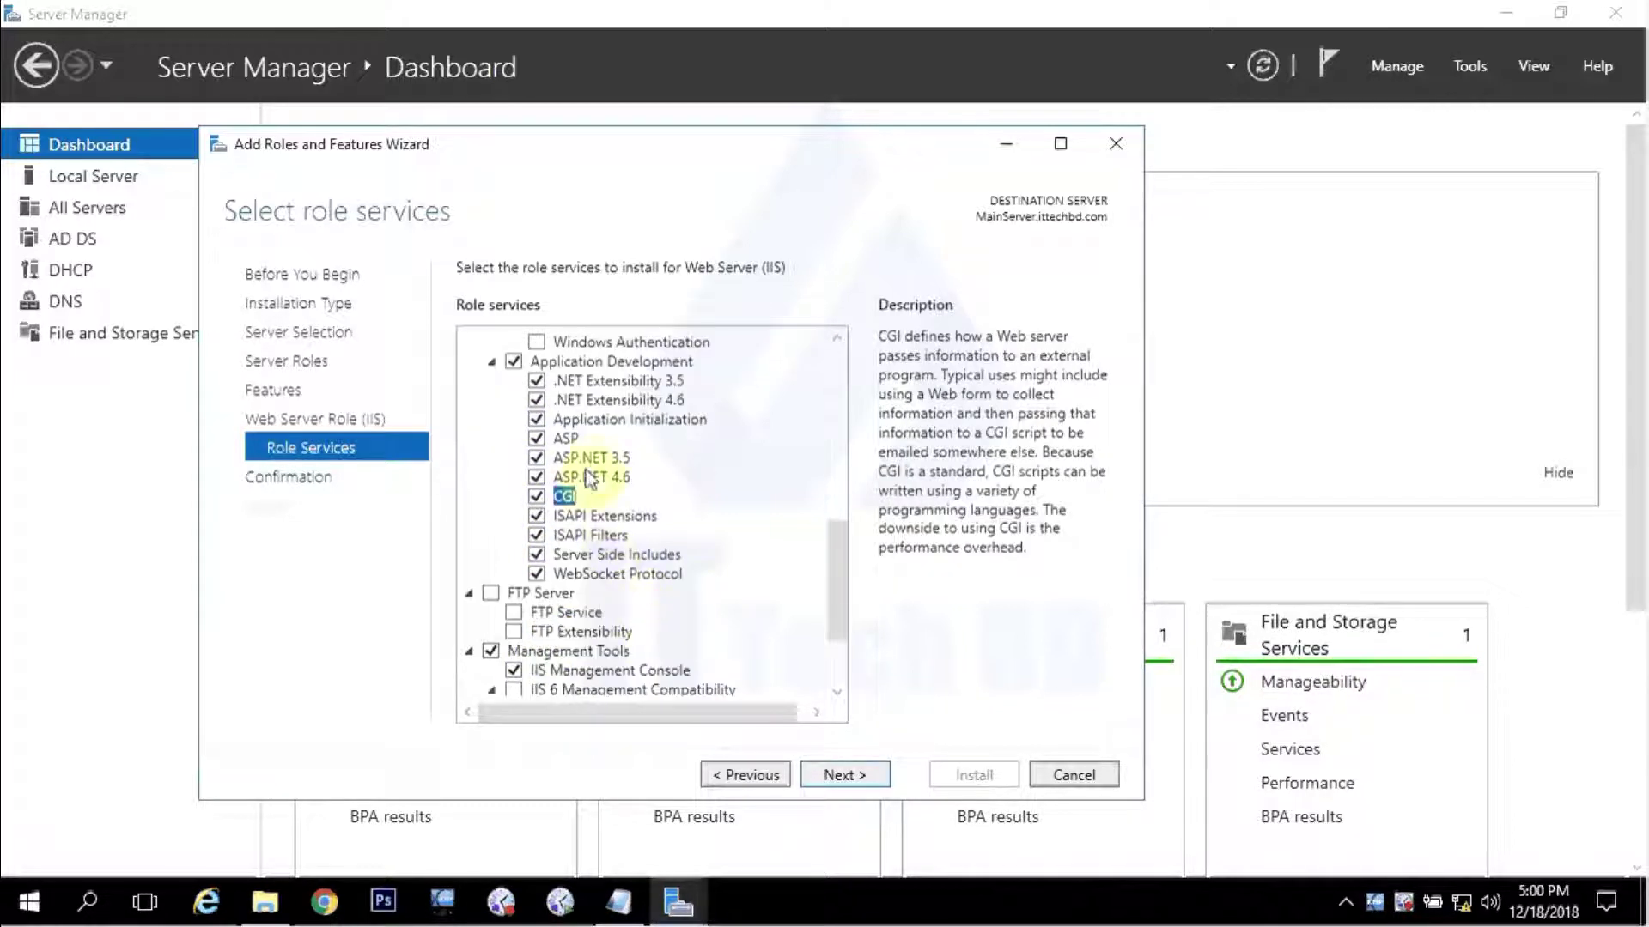
scroll(592, 477, up, 1)
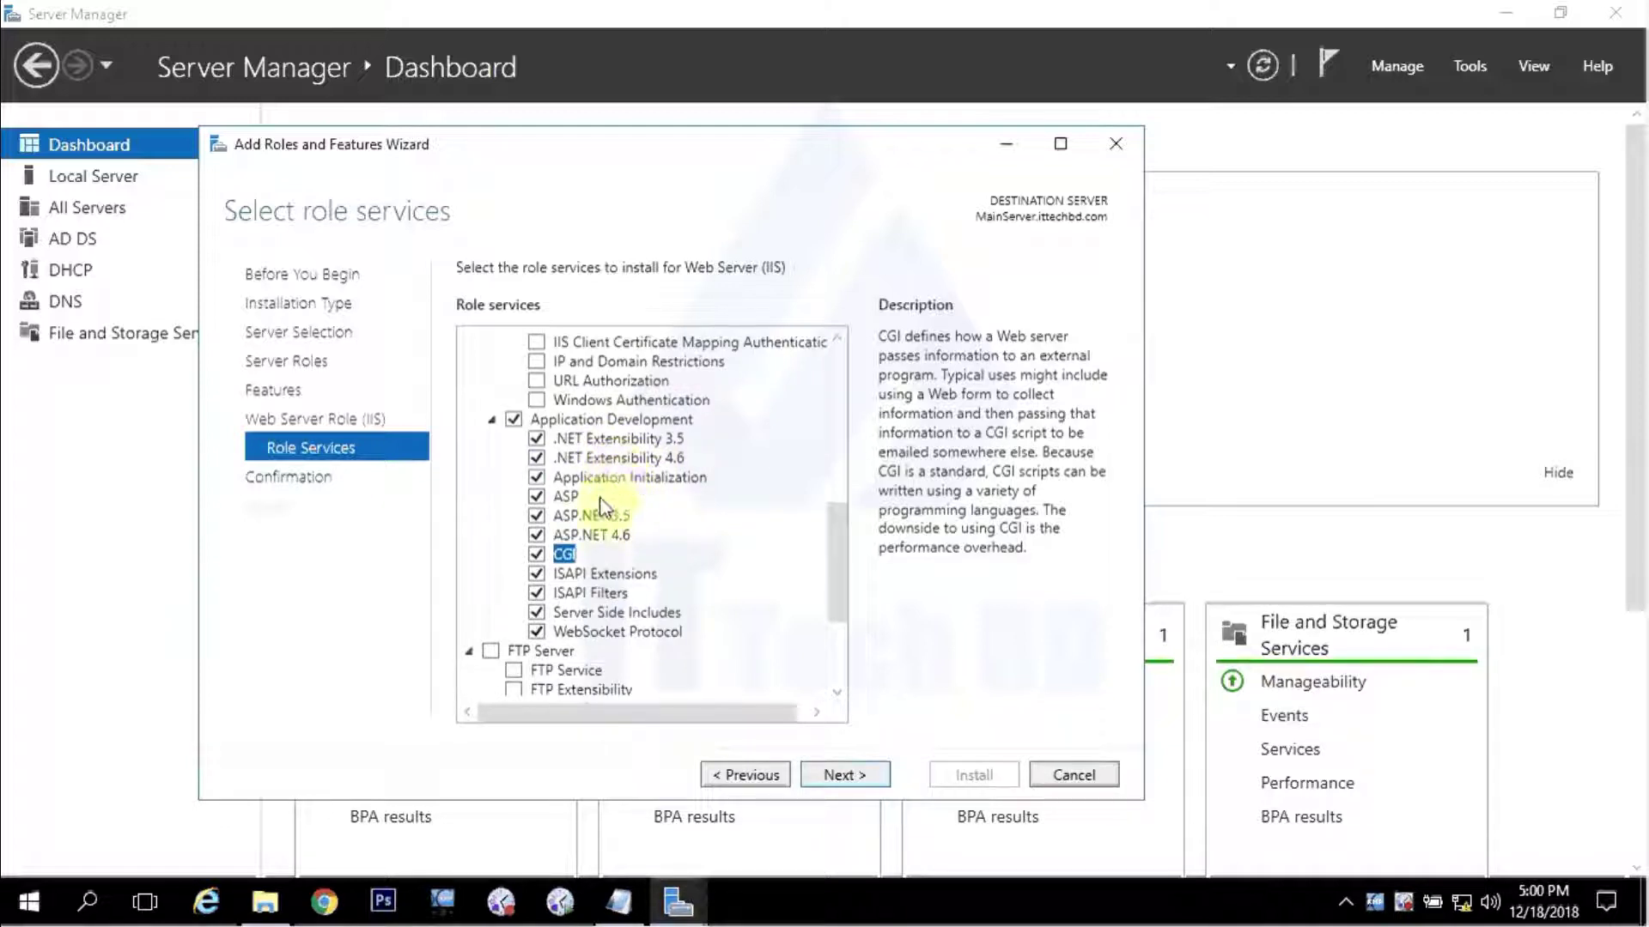
Add the FTP Server role service with FTP Service, leaving FTP Extensibility out.
scroll(601, 520, up, 1)
scroll(614, 543, down, 4)
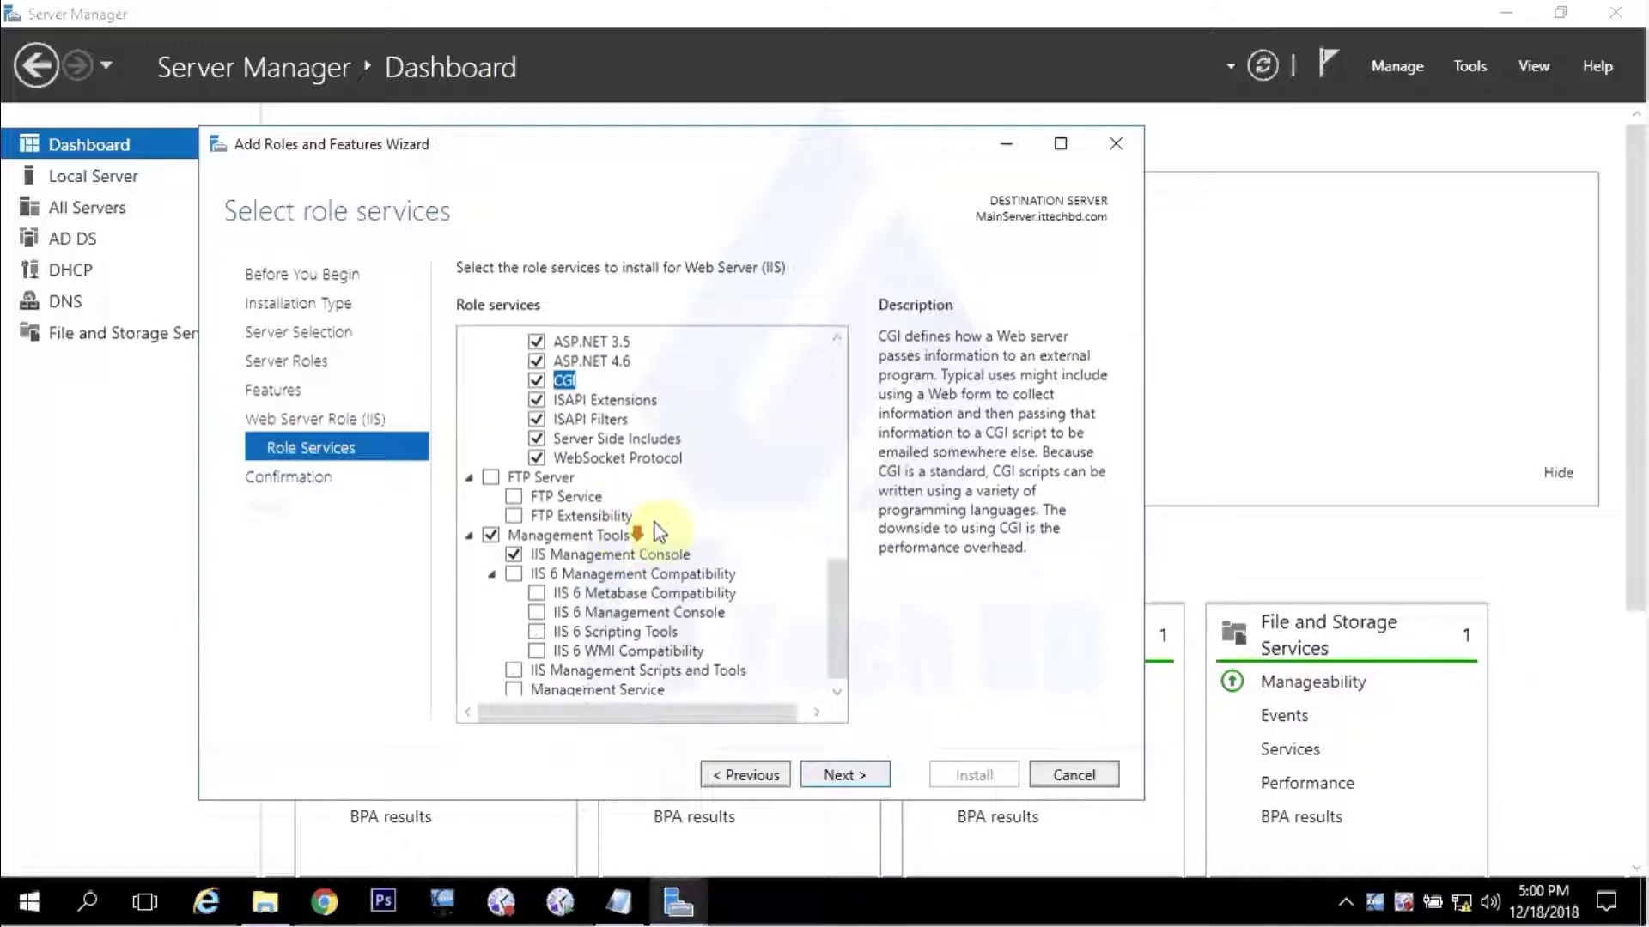
click(492, 474)
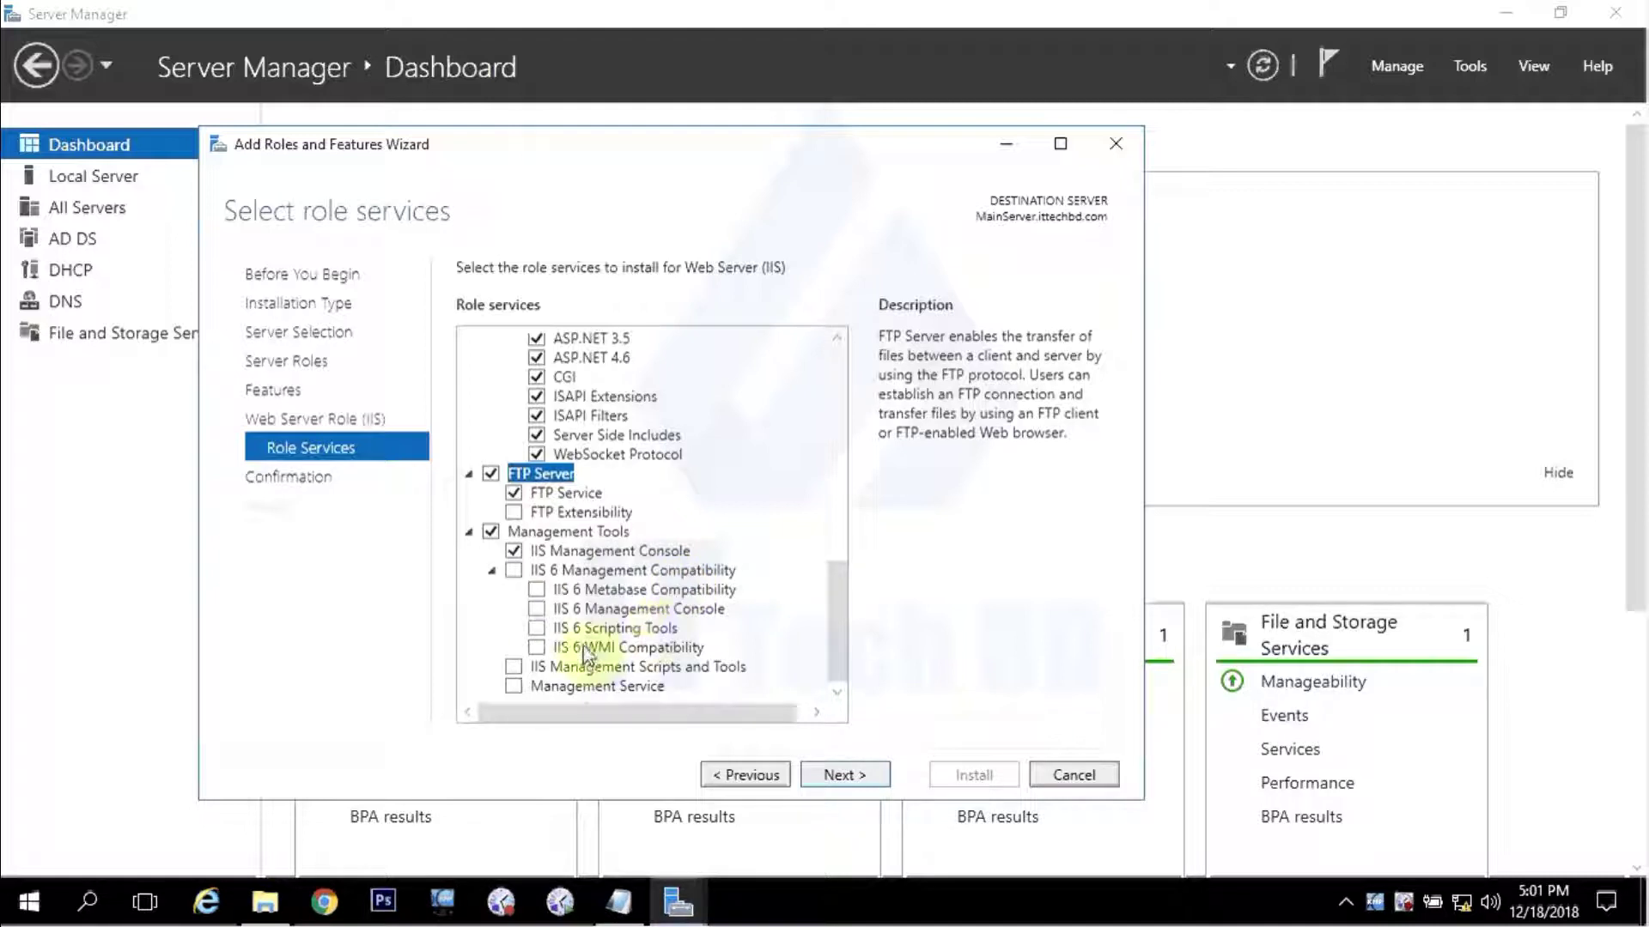
click(526, 513)
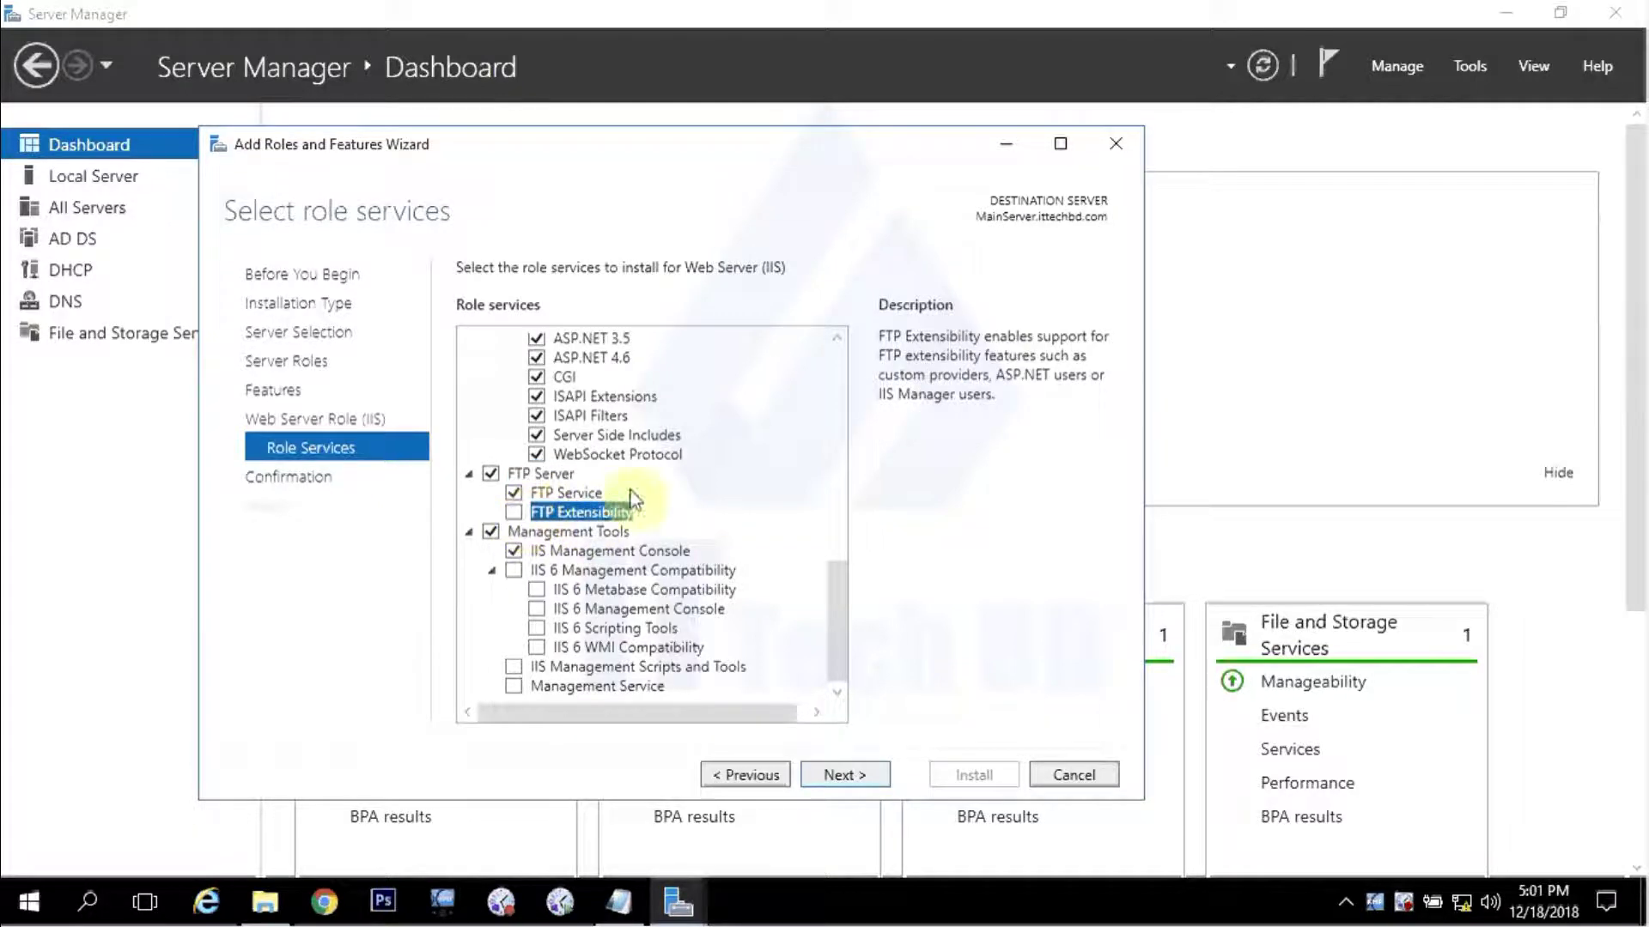
Clear CGI under Application Development and continue to the confirmation of the installation selections.
scroll(631, 498, up, 1)
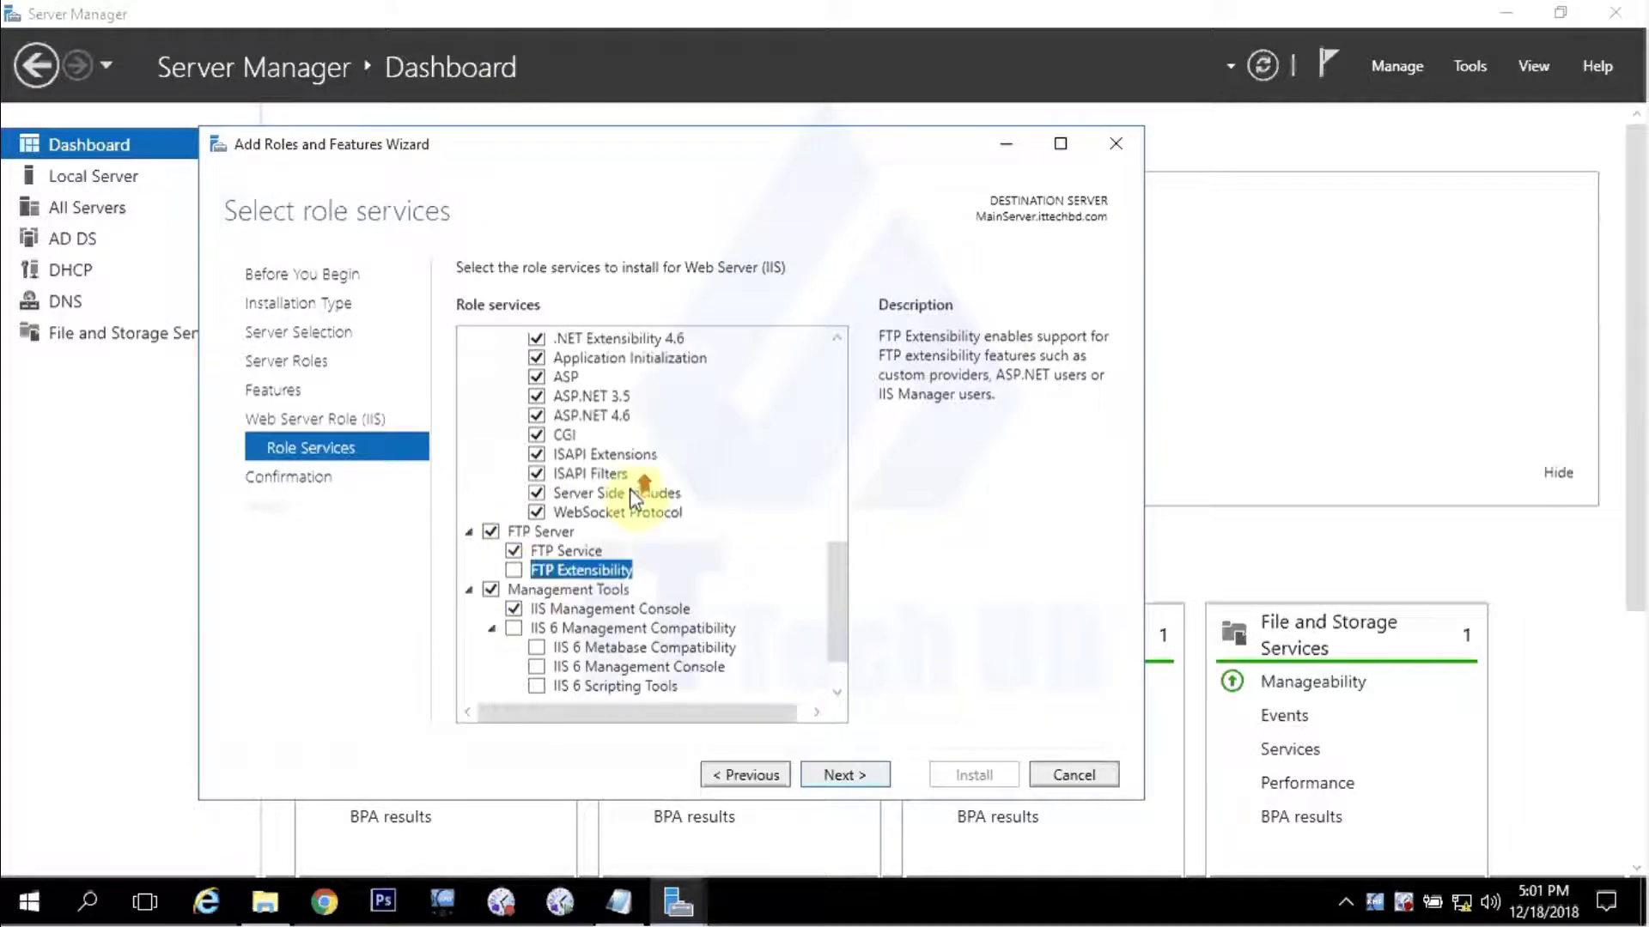
click(536, 435)
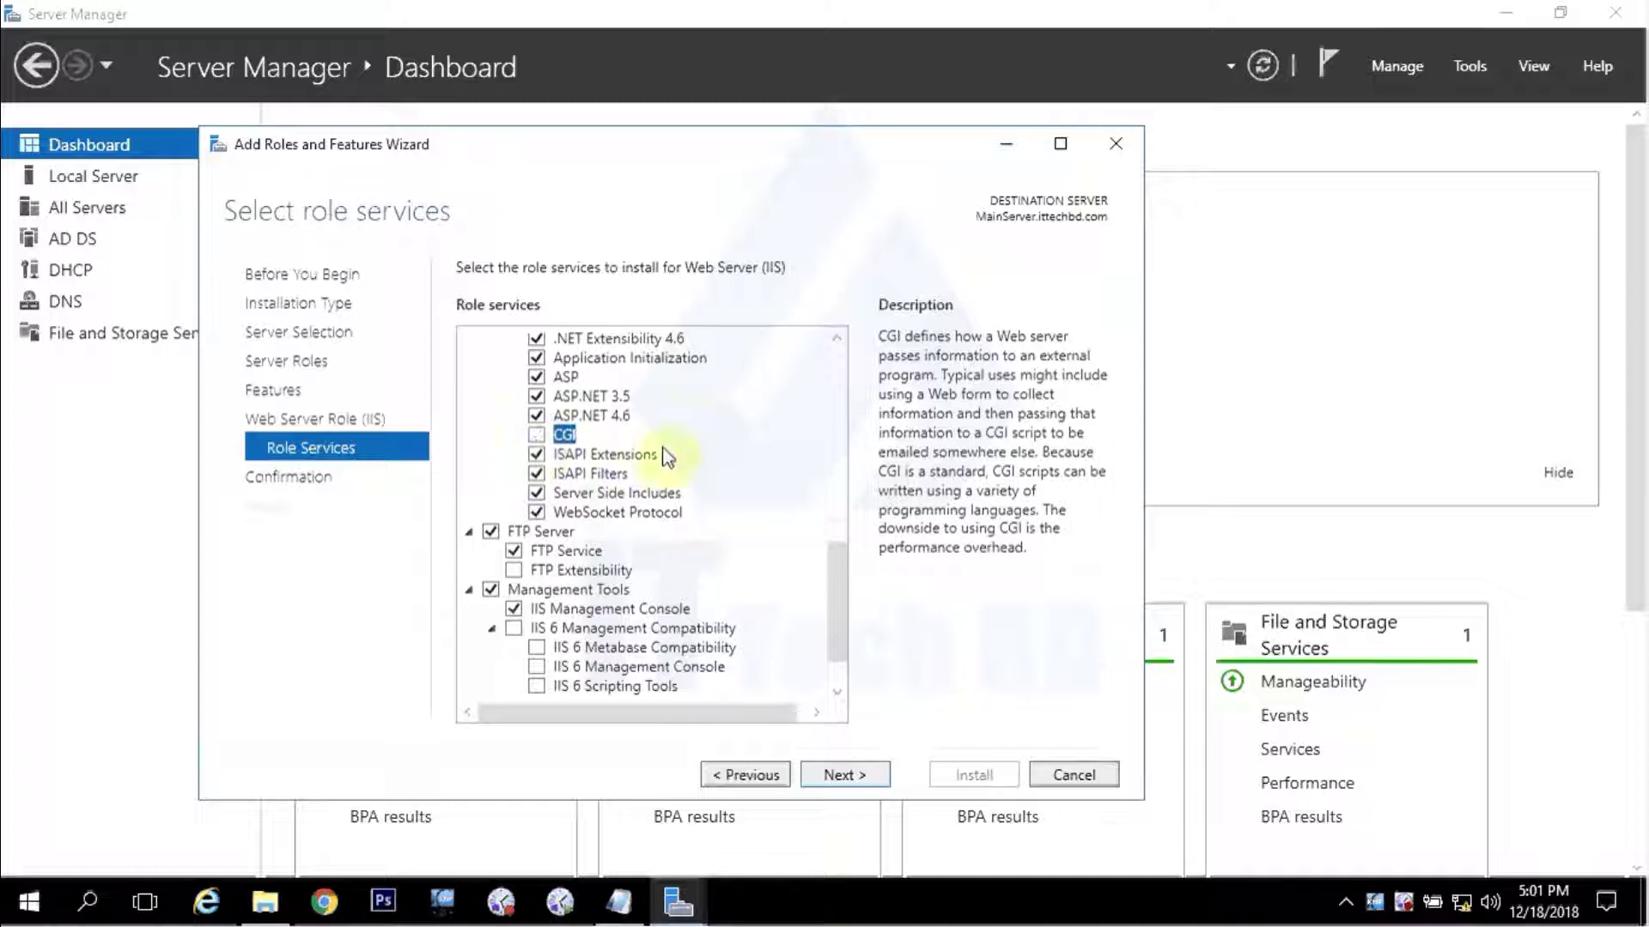
scroll(664, 456, up, 2)
scroll(679, 500, up, 2)
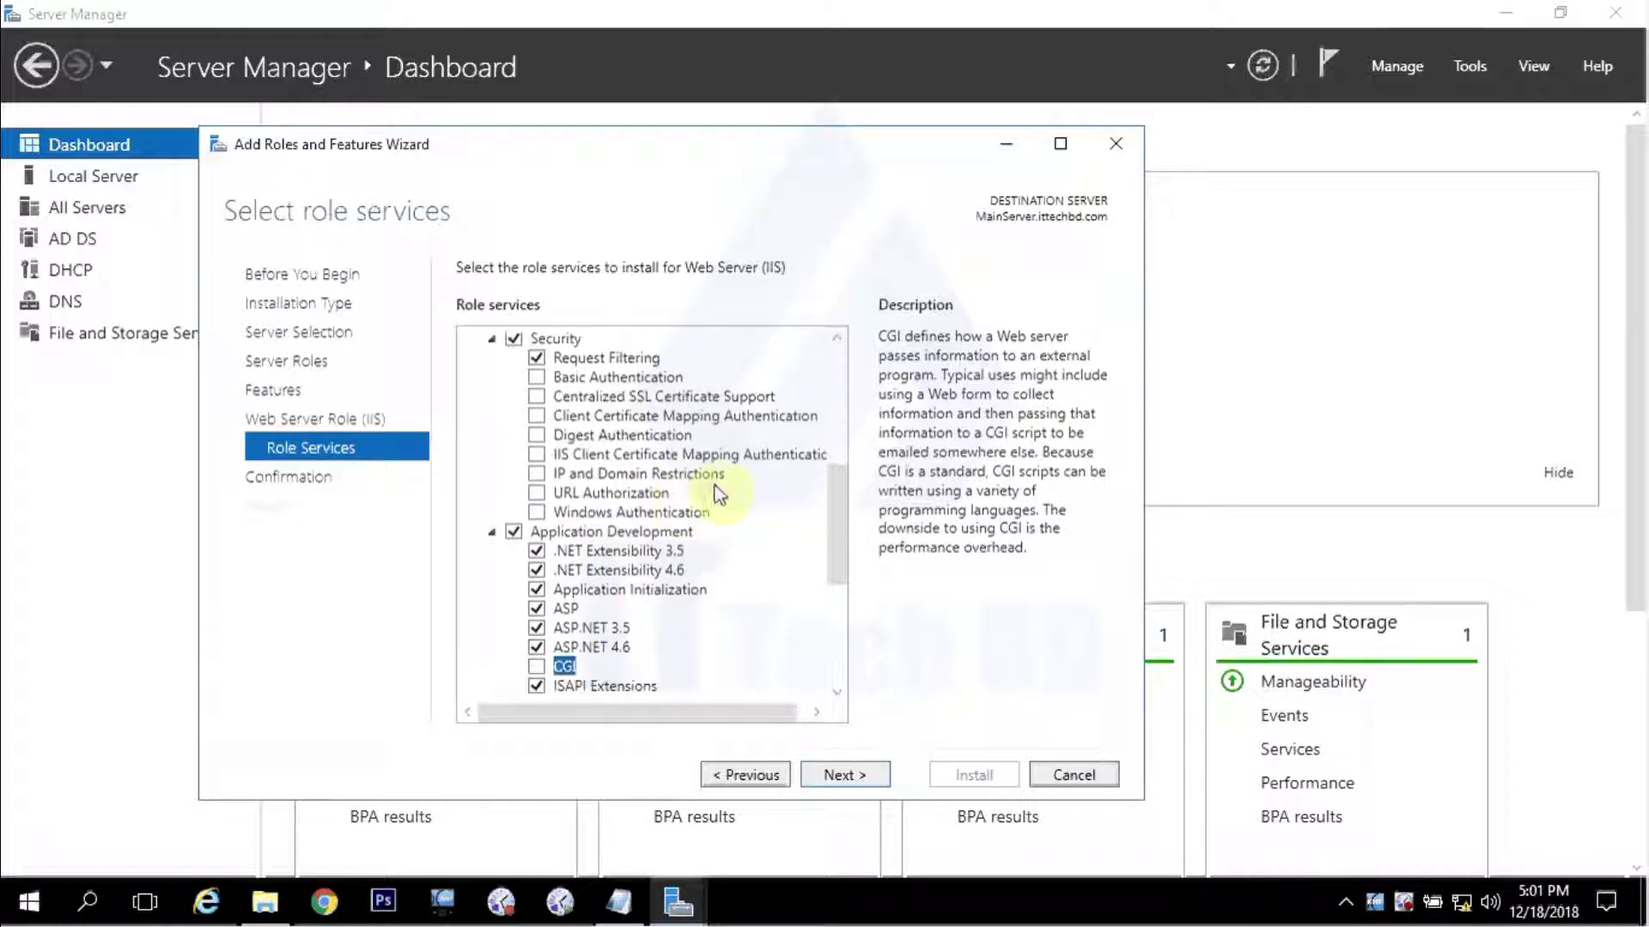
scroll(673, 478, up, 2)
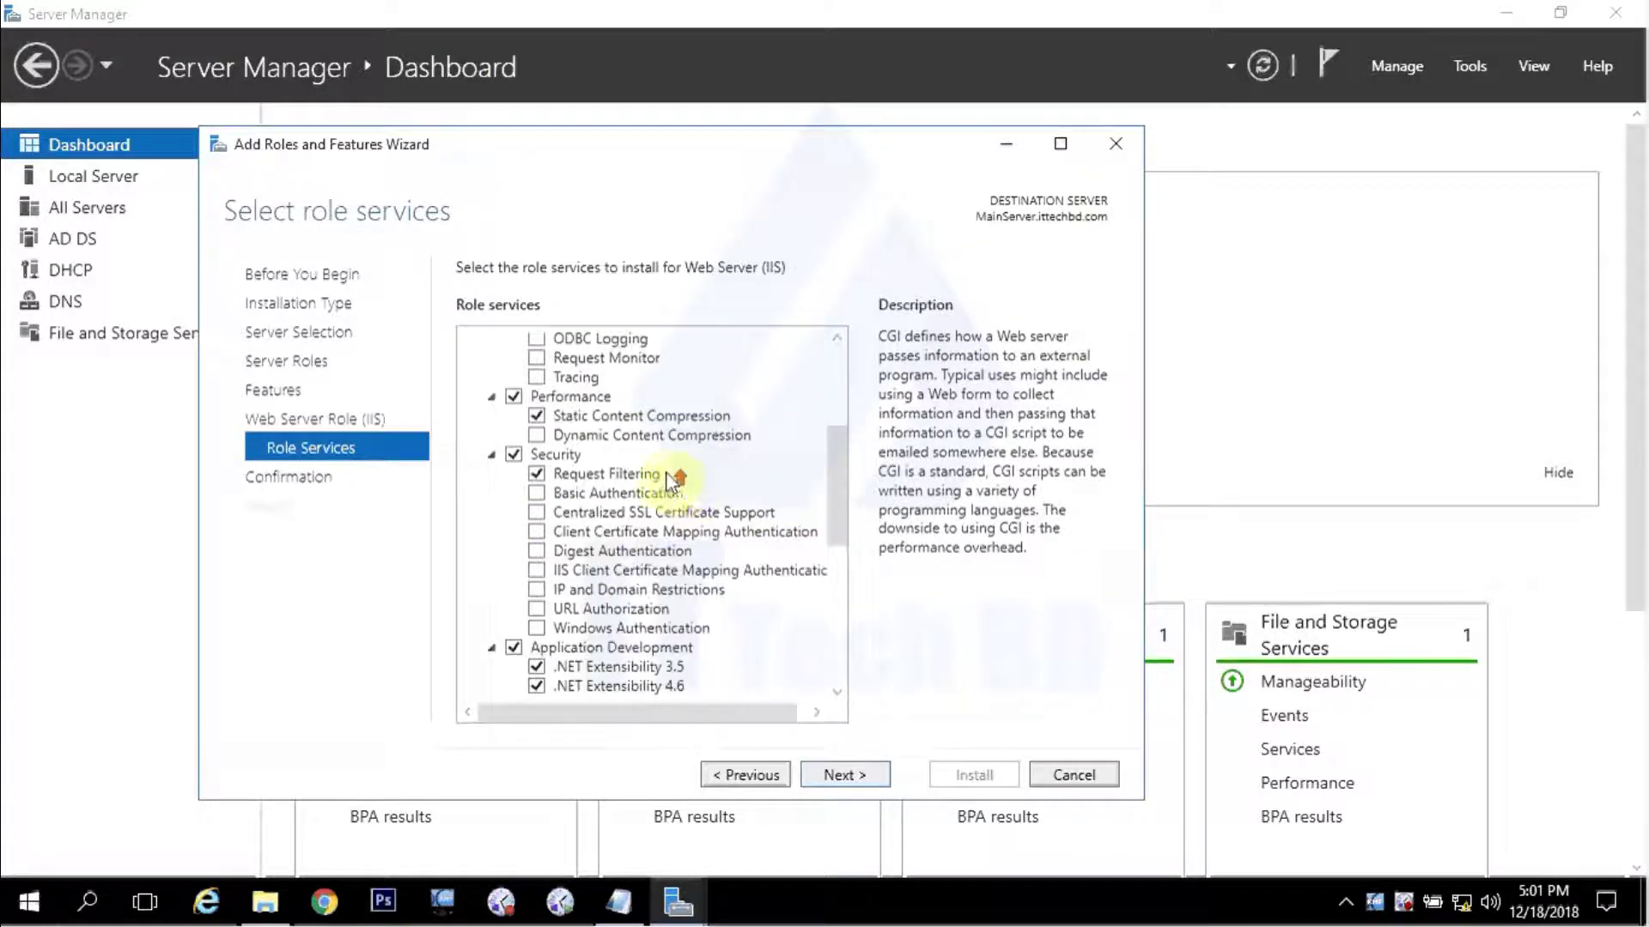
scroll(674, 474, up, 4)
scroll(697, 502, down, 3)
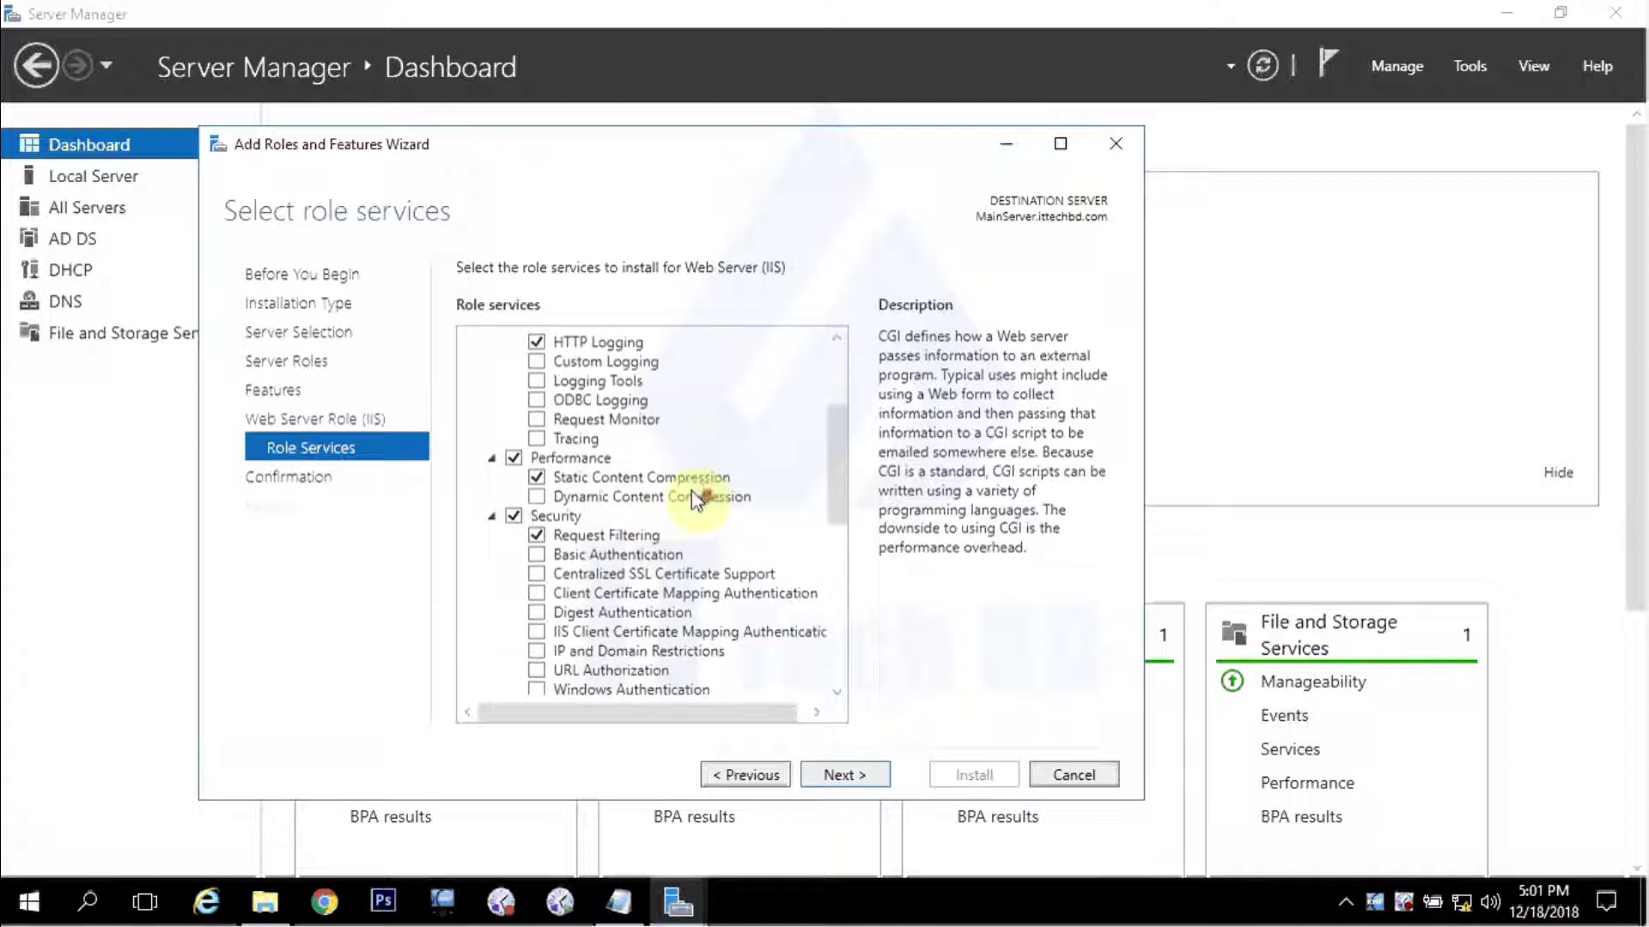
scroll(696, 501, down, 3)
scroll(787, 636, down, 5)
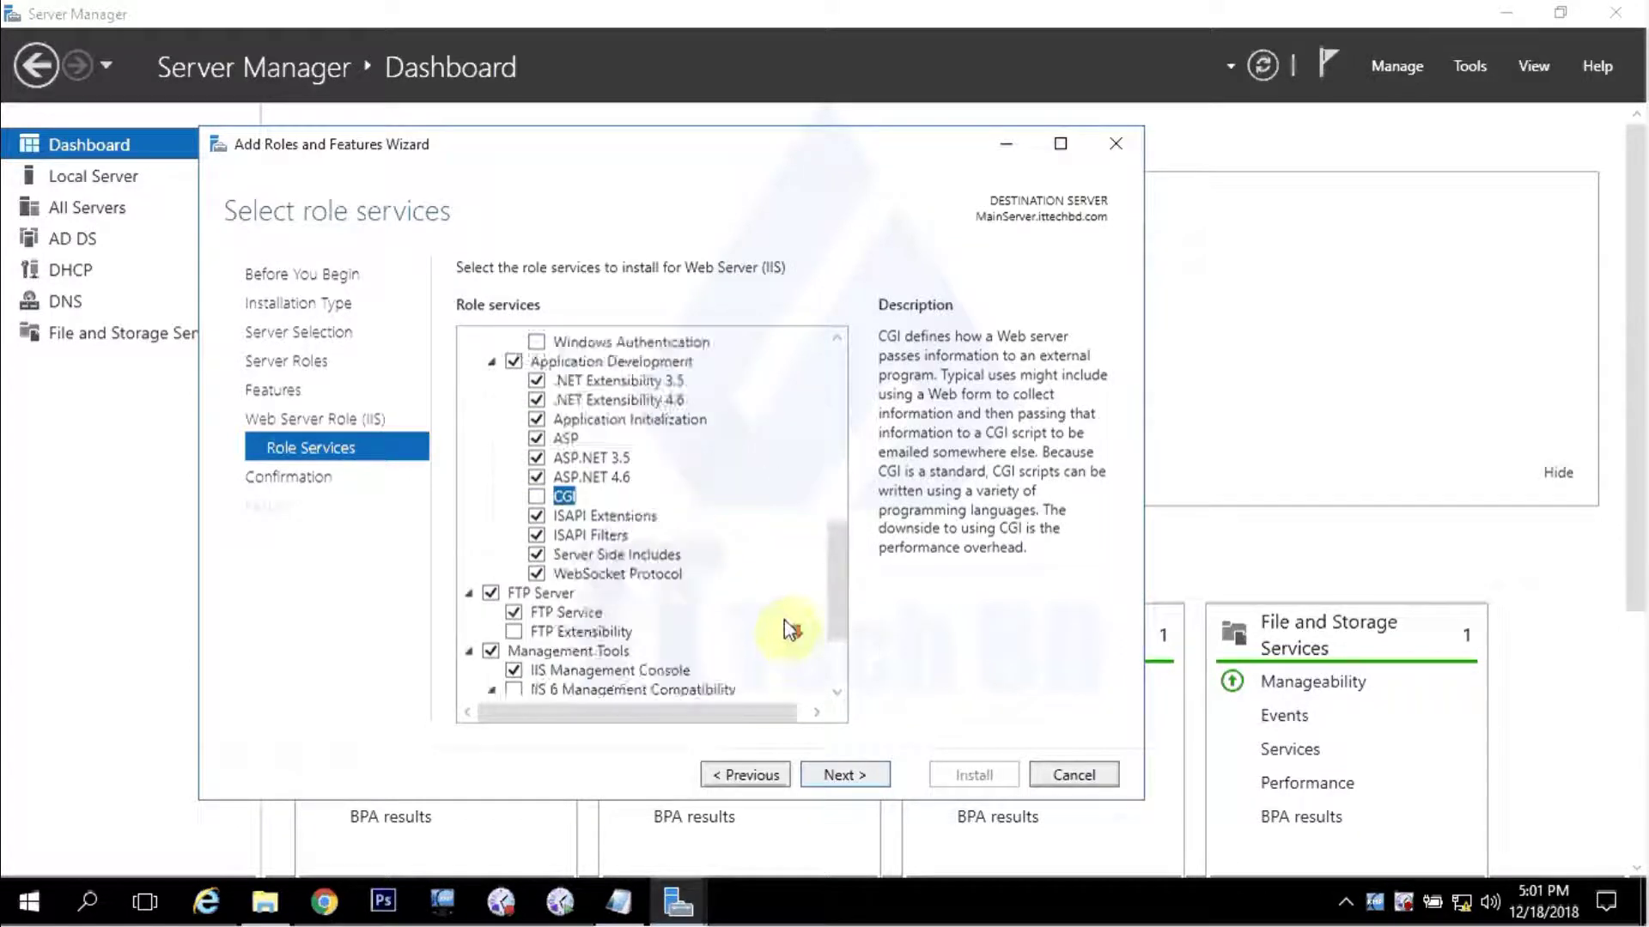
click(843, 775)
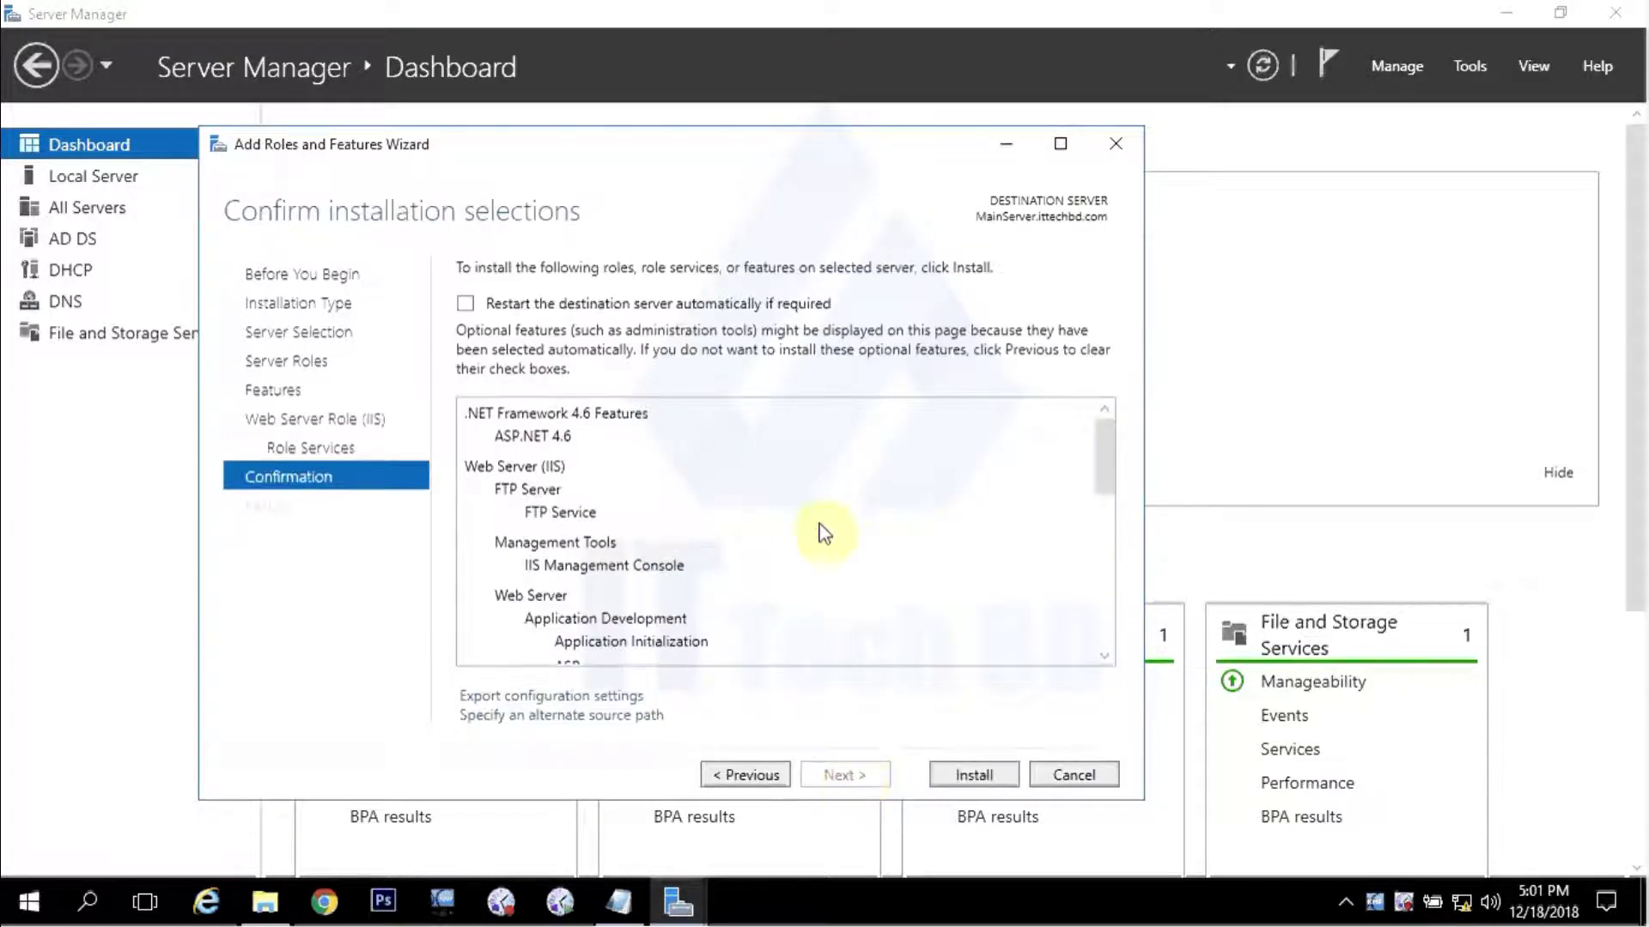
Review the list of selected Web Server (IIS) role services and features and install them.
scroll(700, 464, down, 7)
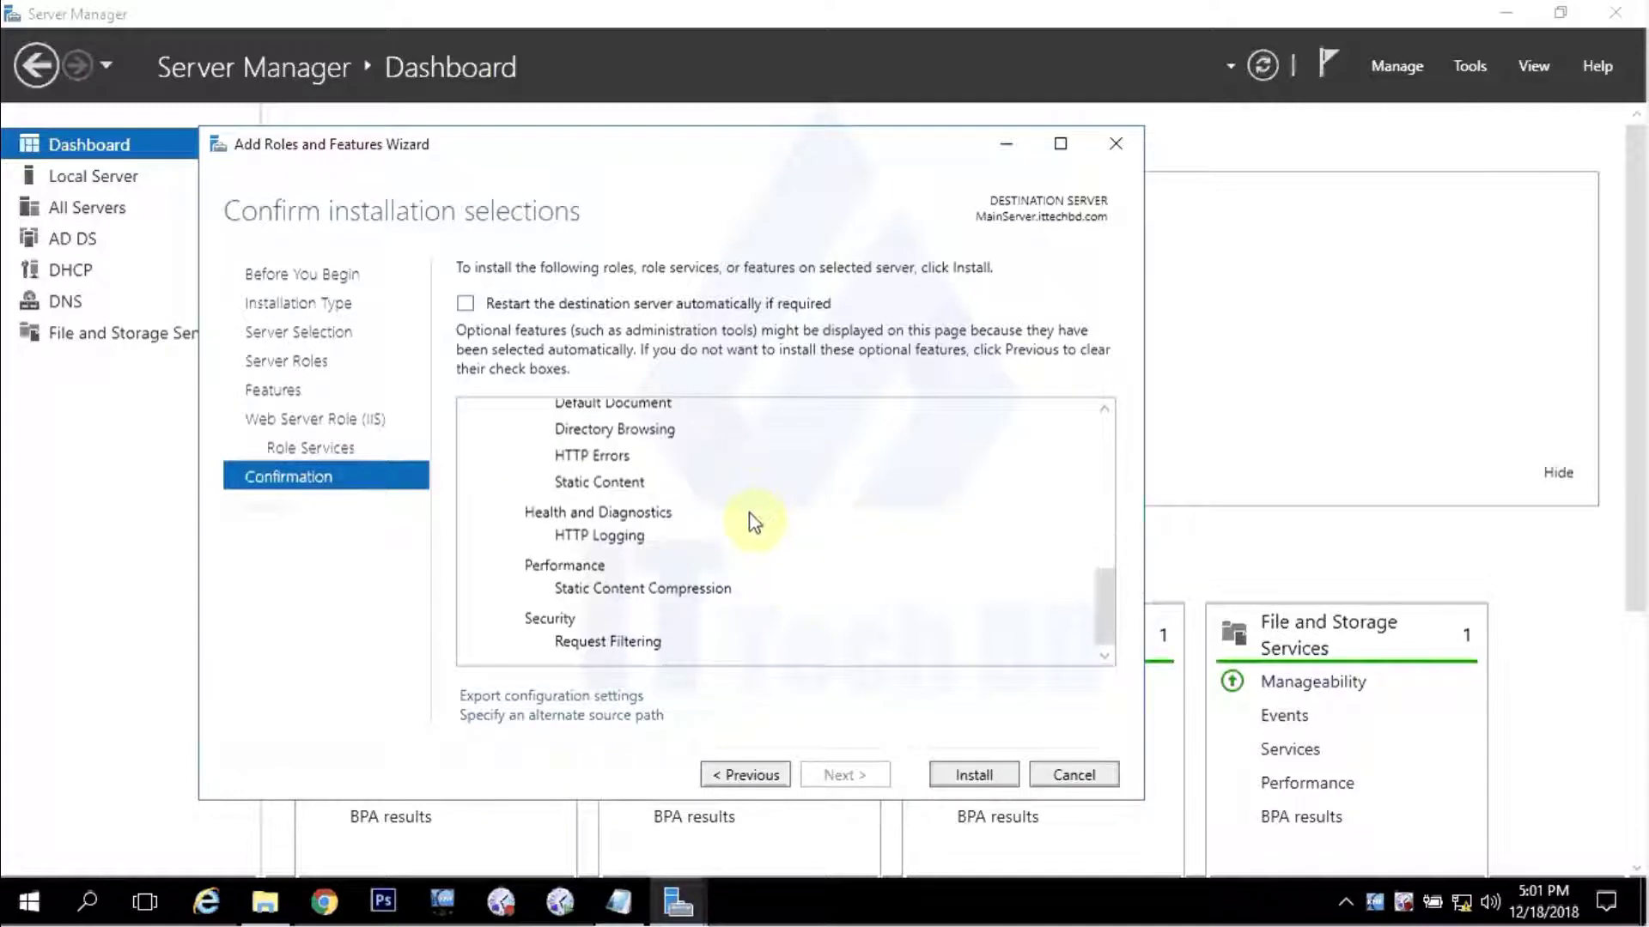
scroll(682, 614, up, 5)
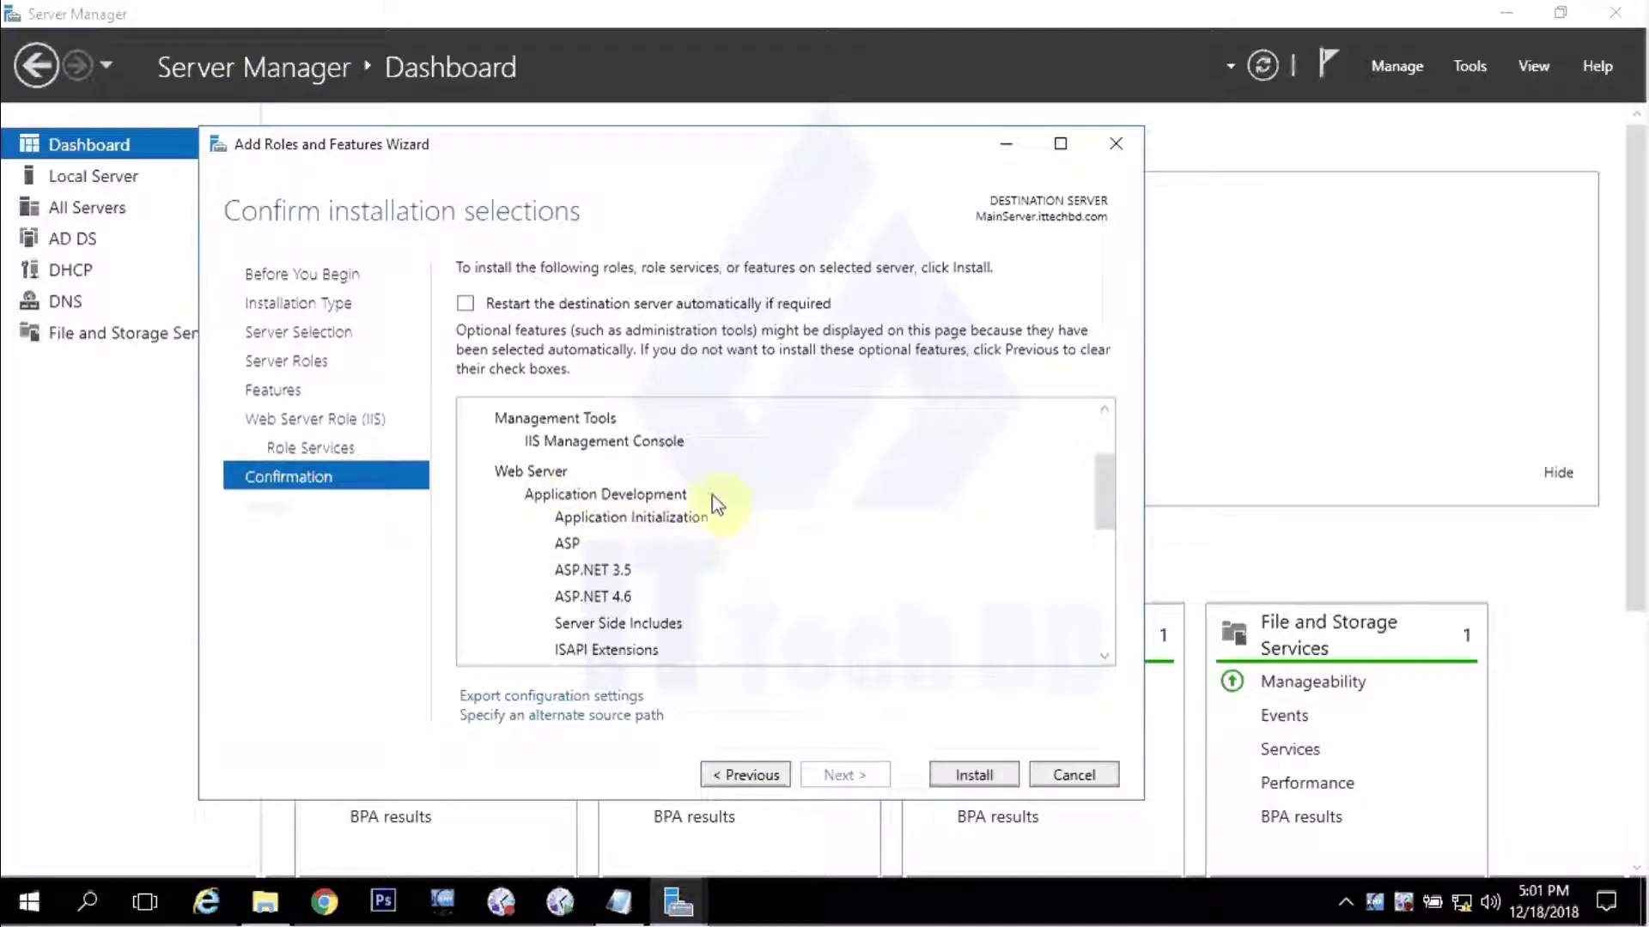
scroll(713, 495, down, 1)
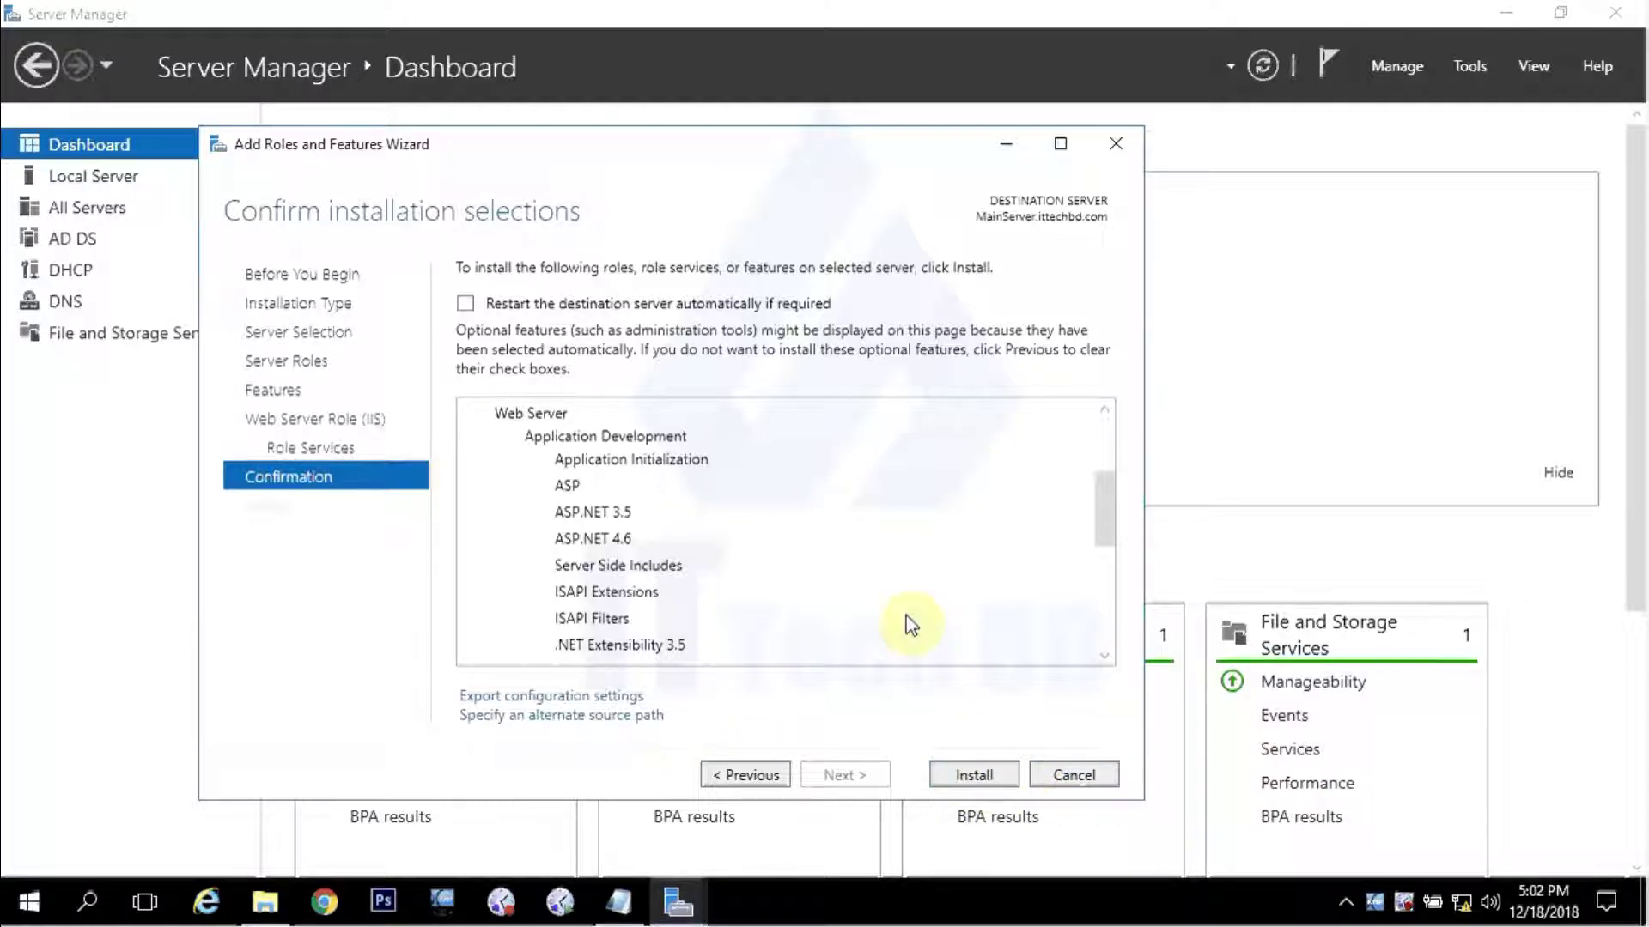
scroll(736, 544, down, 3)
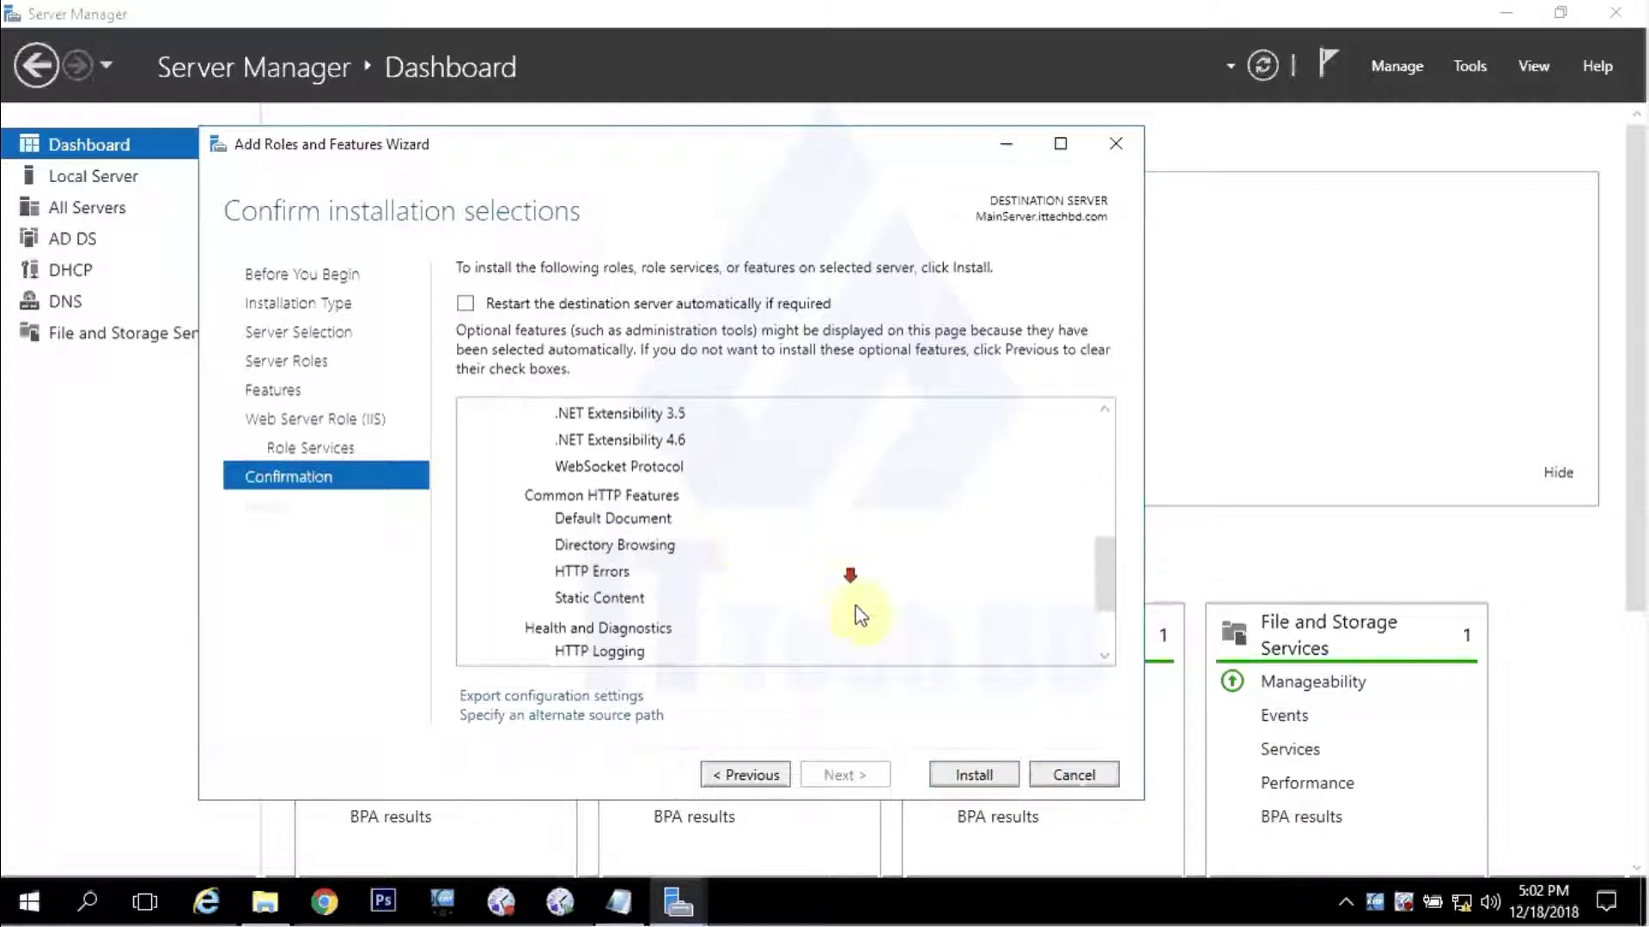
click(974, 777)
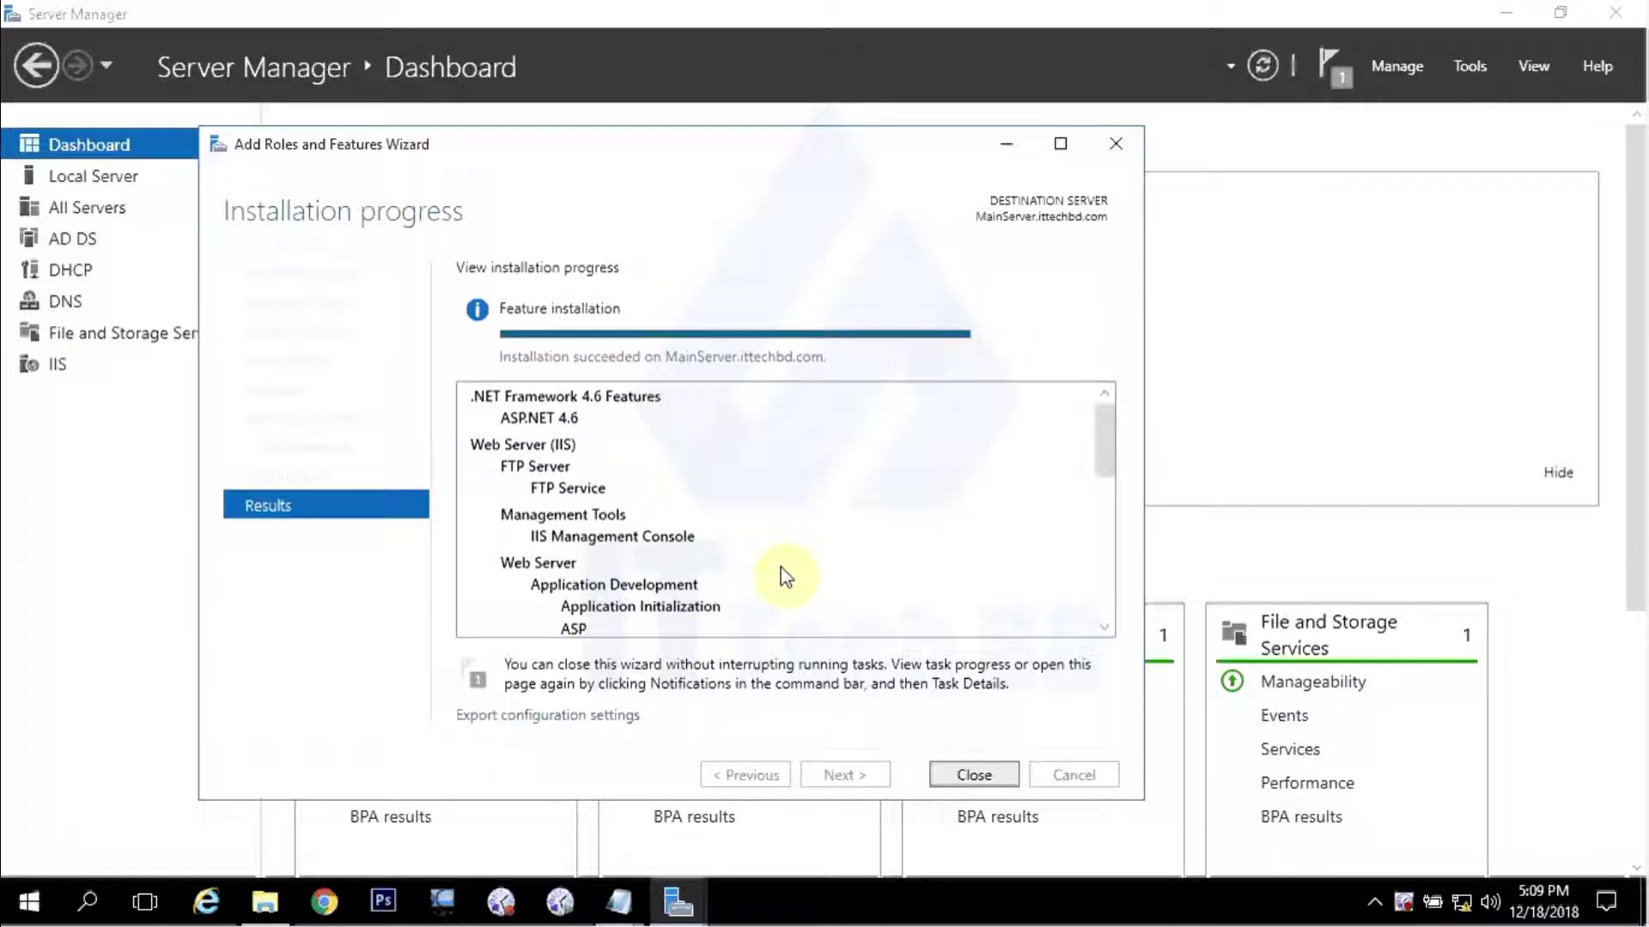
Switch to the Text File document in Notepad, insert "Web Server" before "IIS" in the title line, and save the file.
click(619, 901)
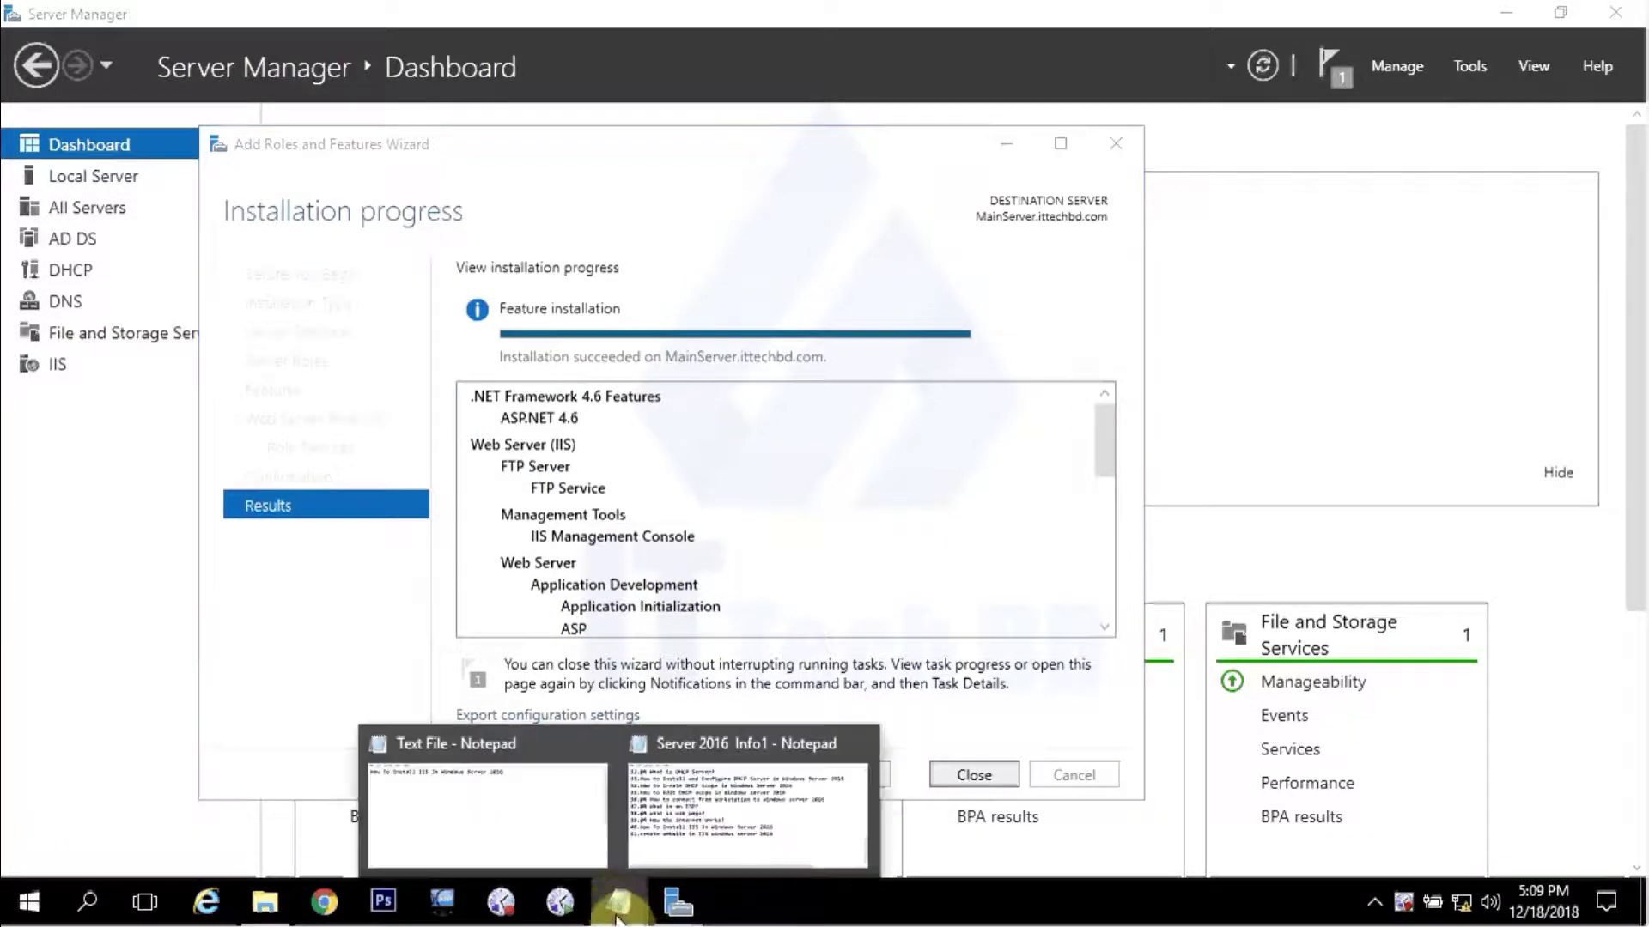
click(574, 848)
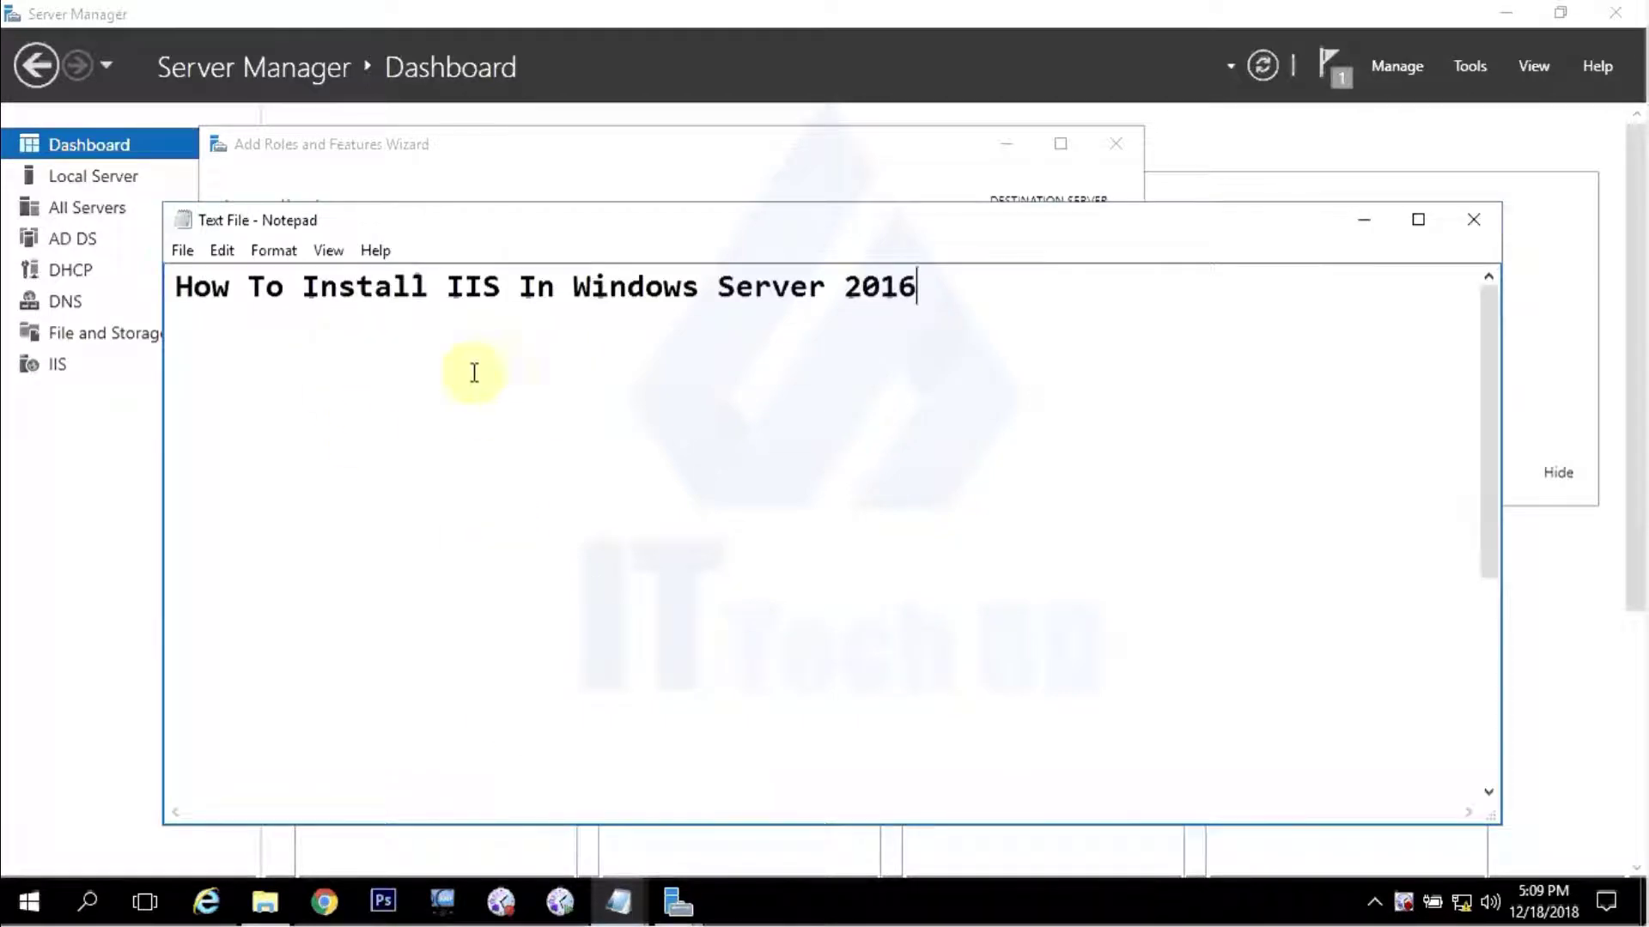
click(452, 286)
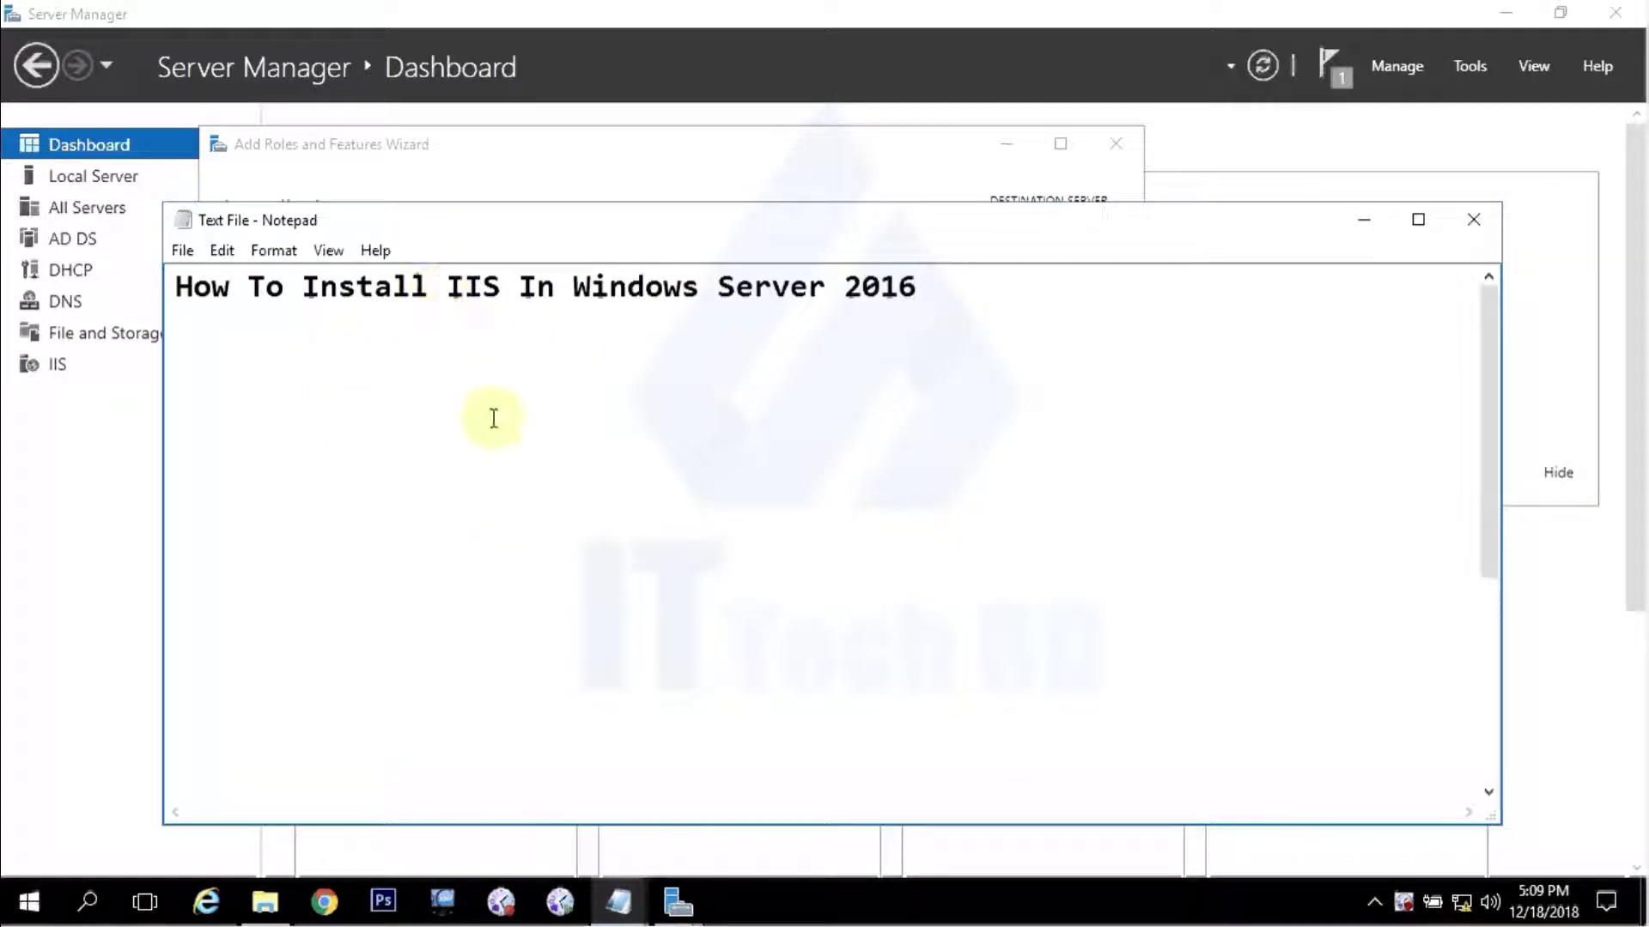
text(Web)
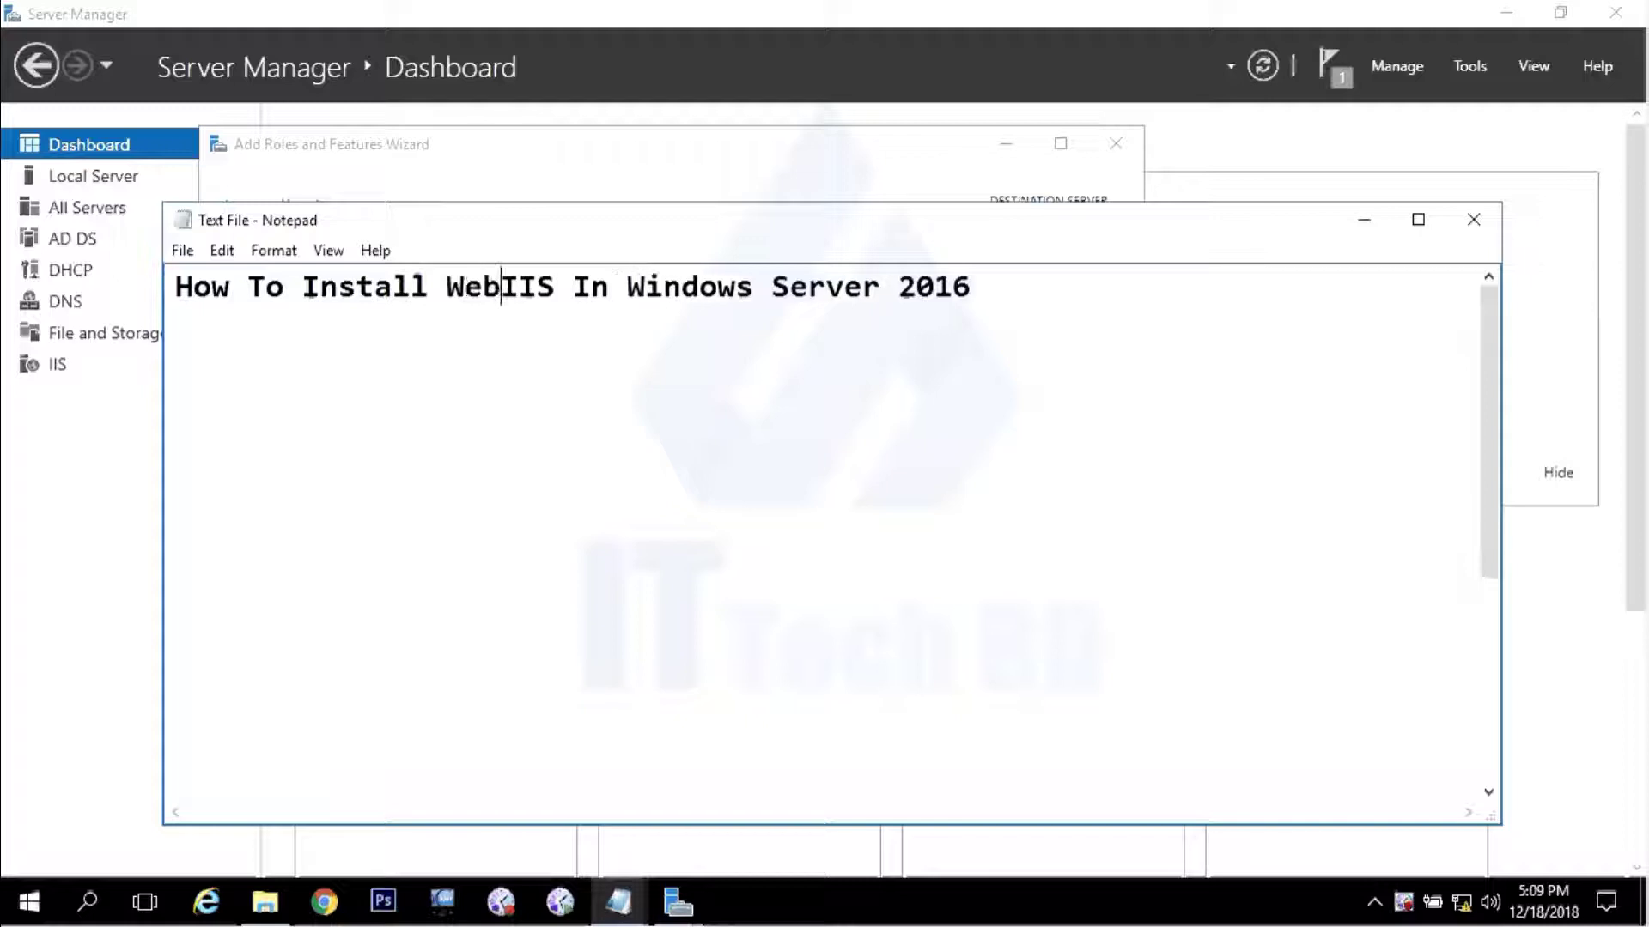
text( Server)
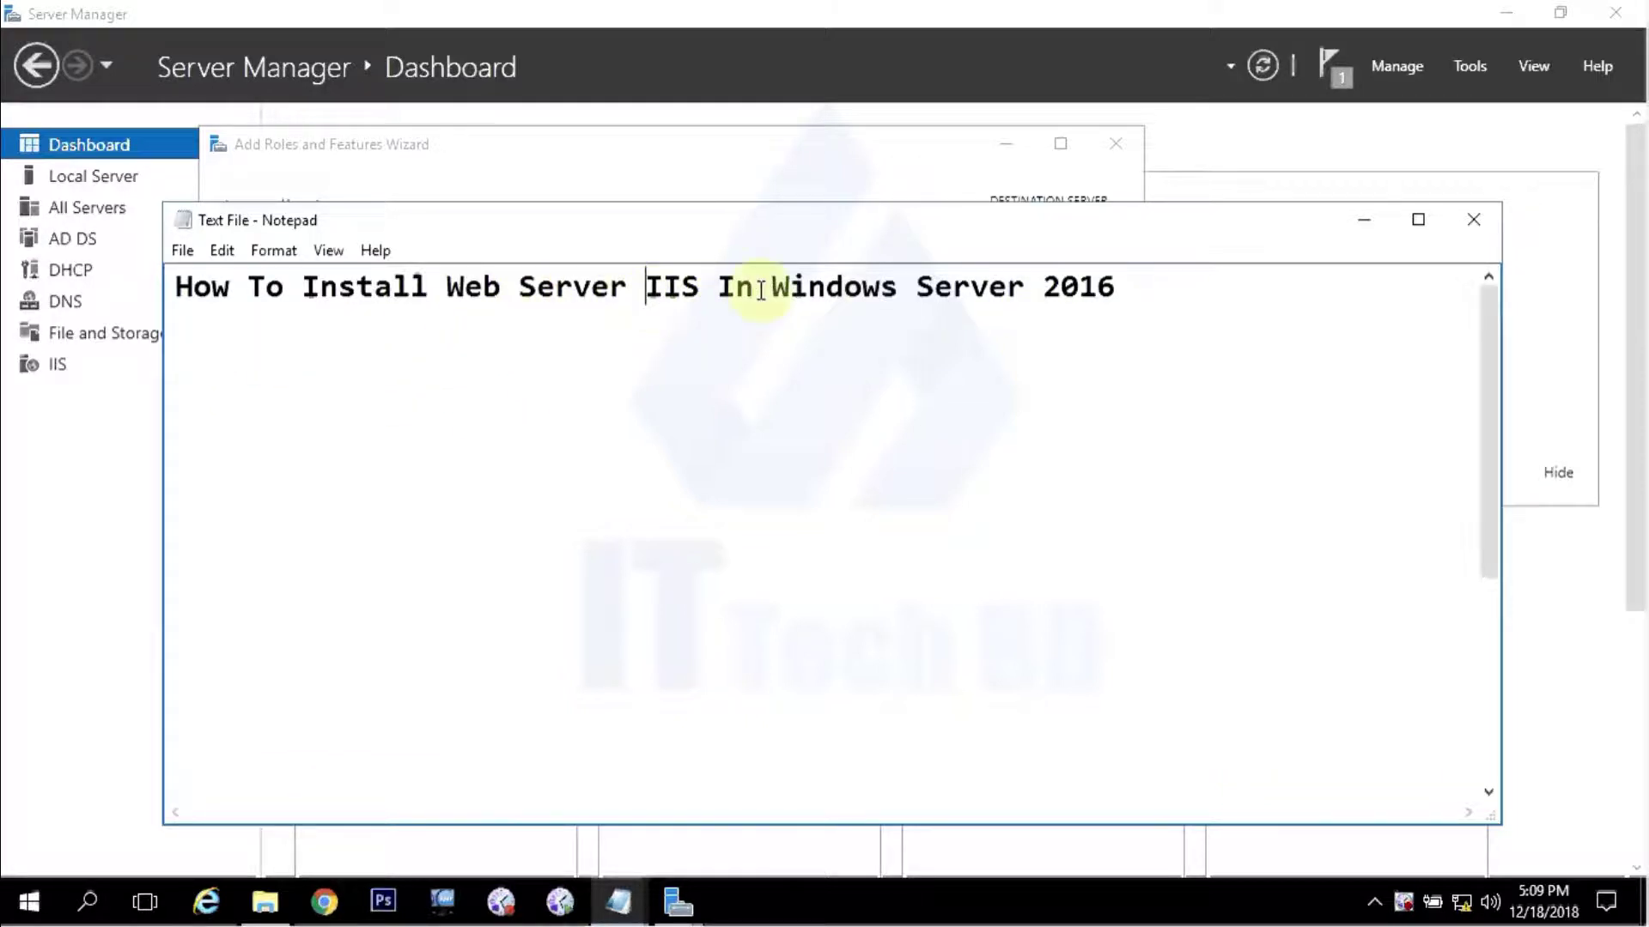
click(183, 252)
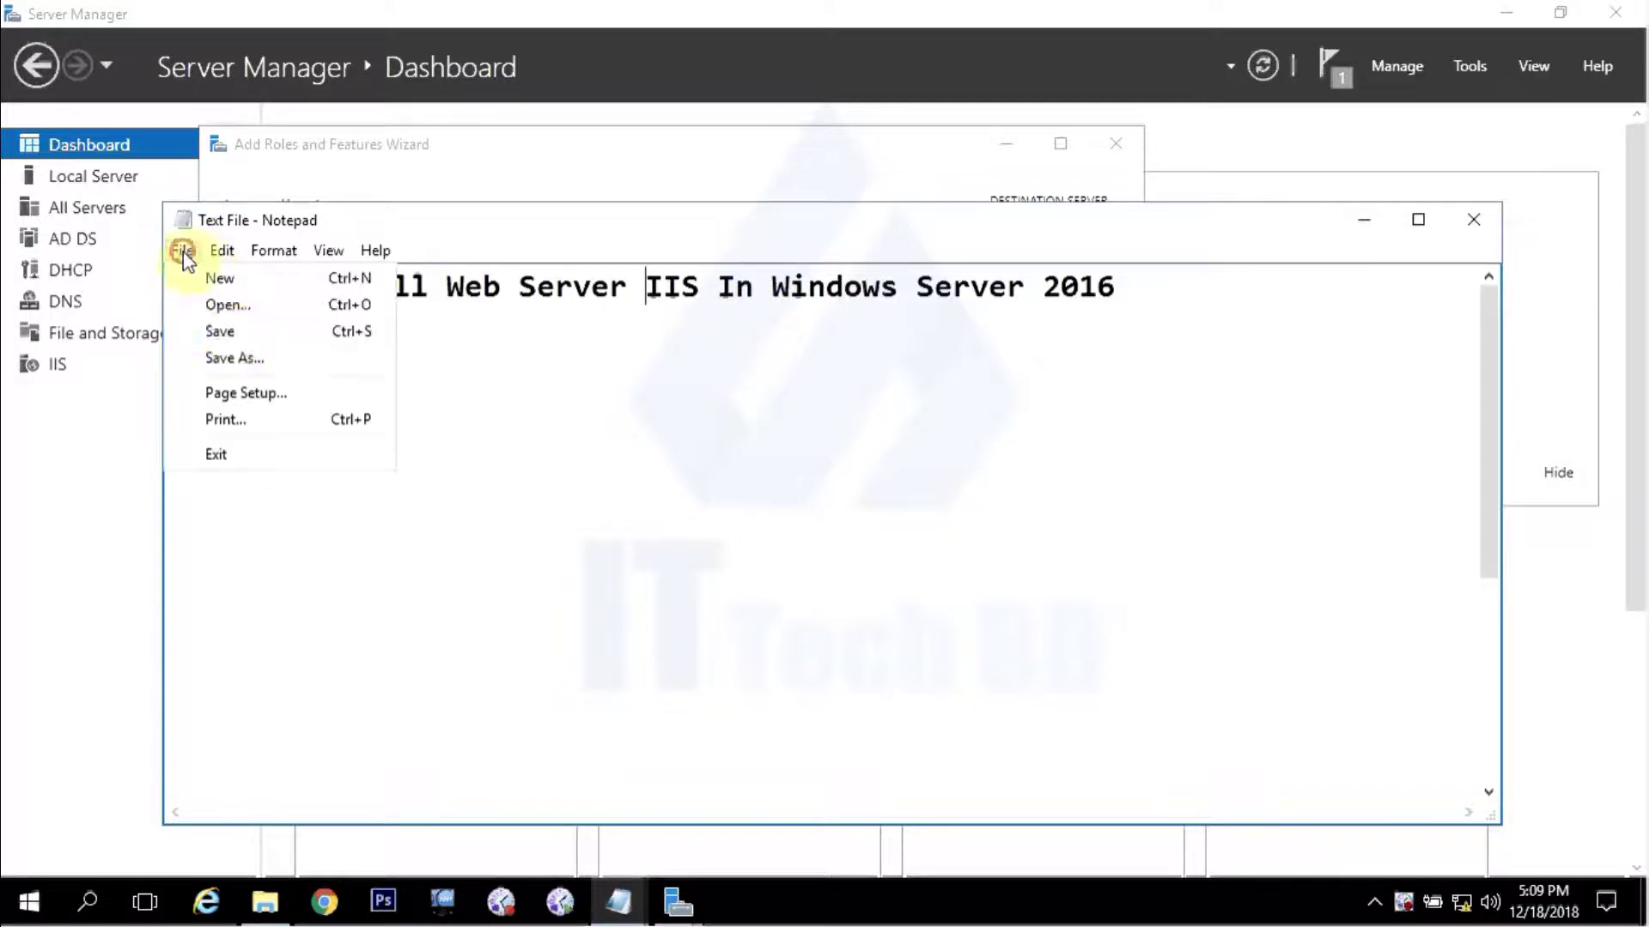
click(225, 330)
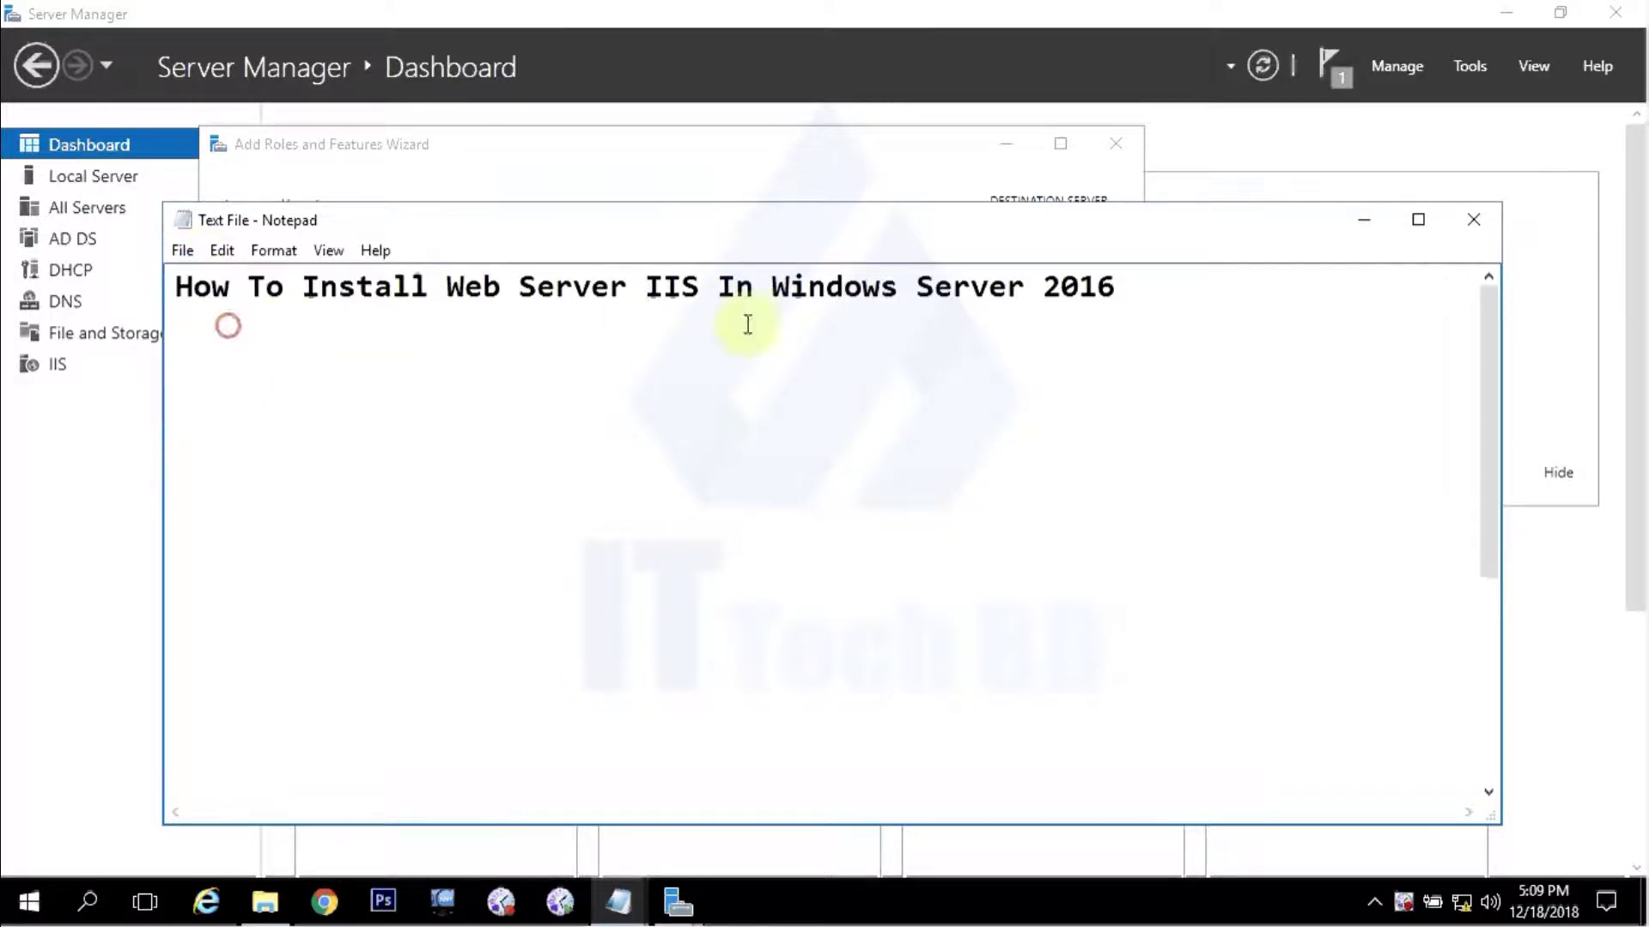
Minimize the Notepad document and close the Add Roles and Features Wizard in Server Manager.
click(1358, 228)
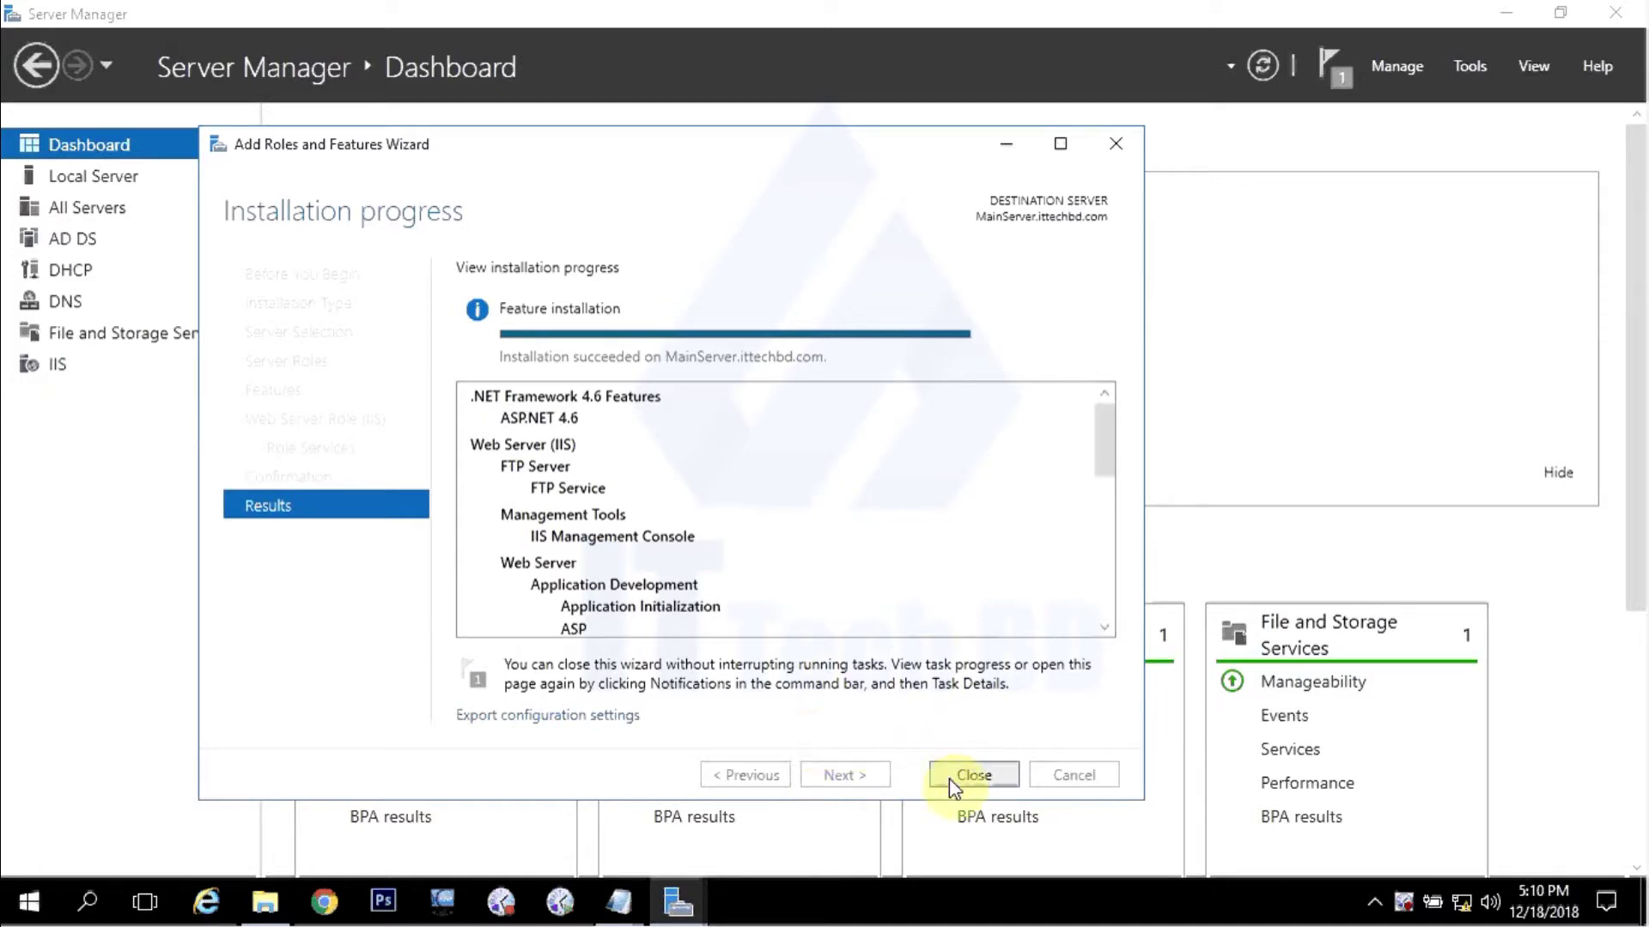
click(973, 775)
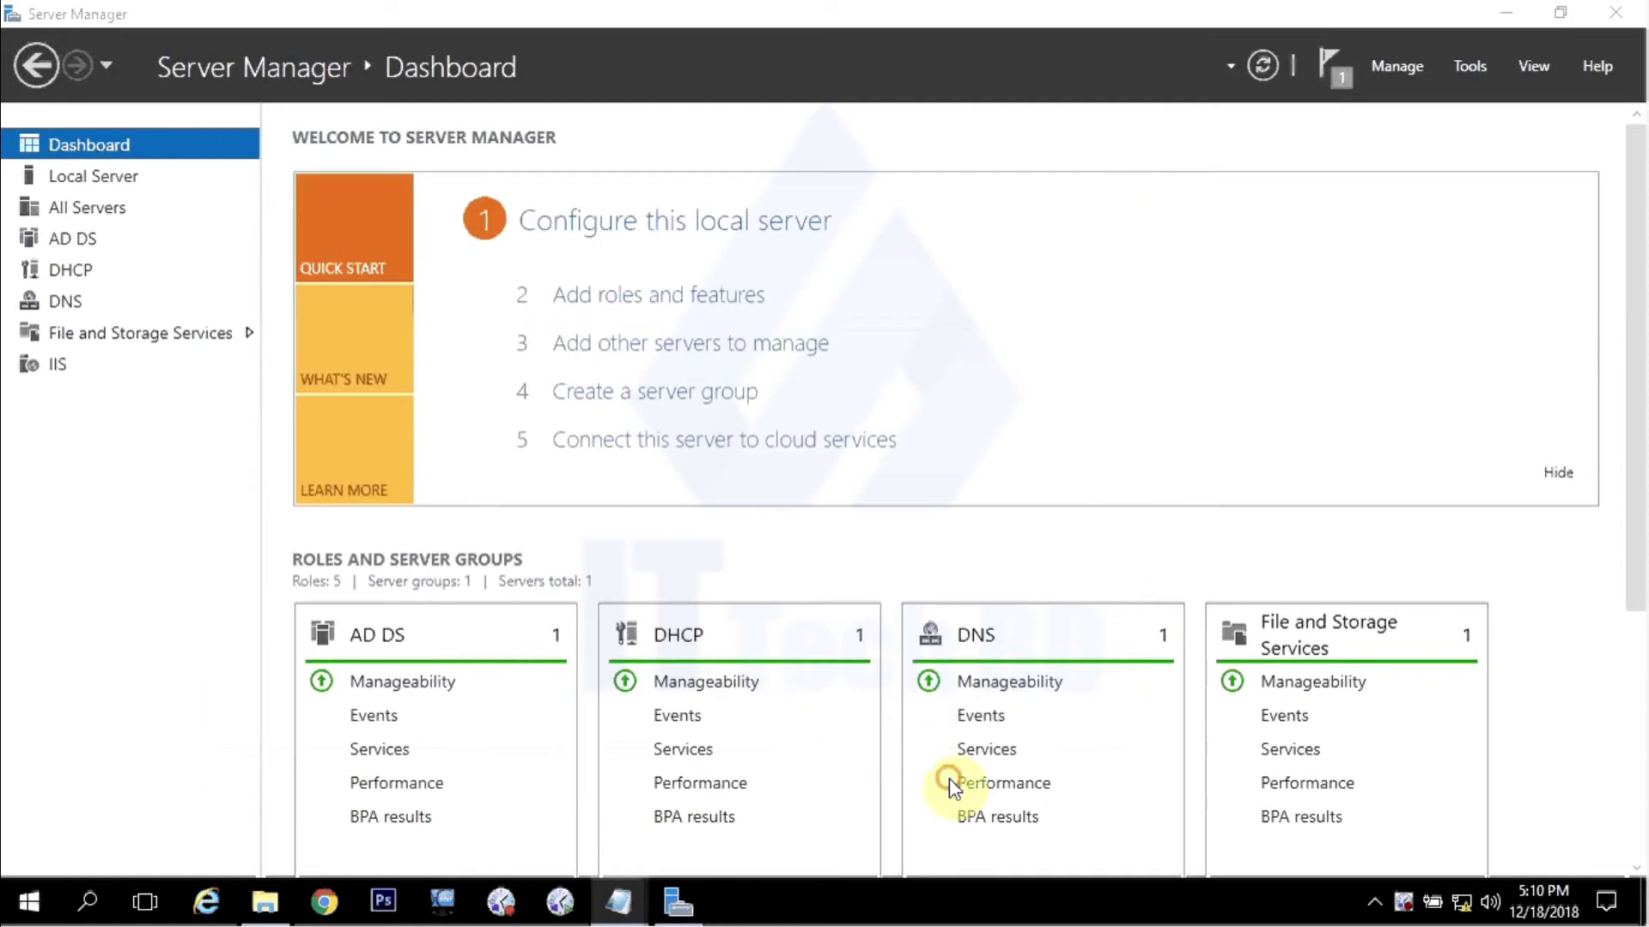